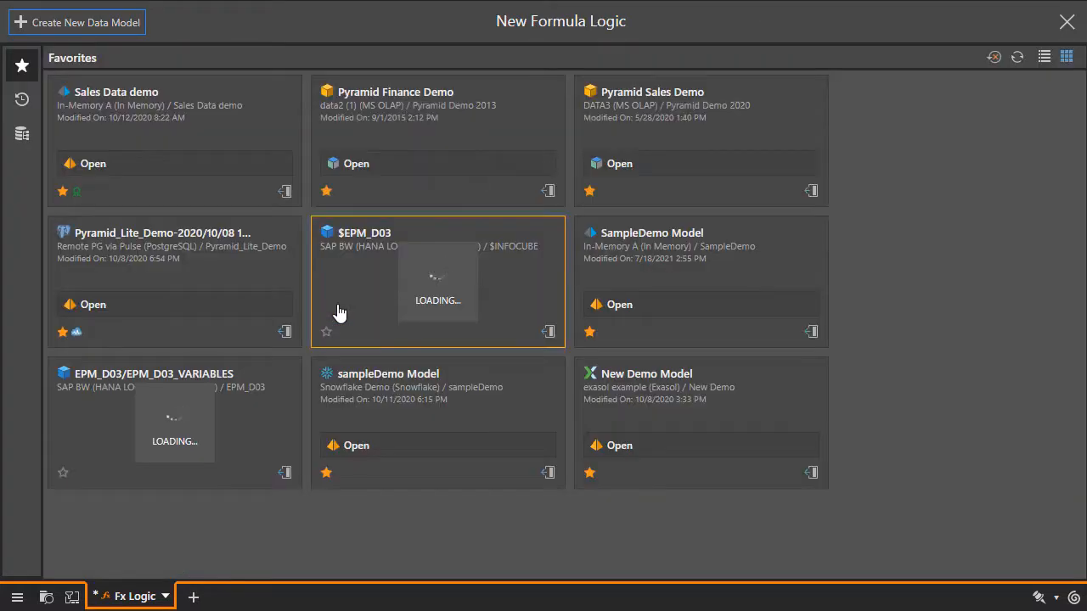
Step: Open the Sales Data demo model as the data source for the new formula
left_click(185, 170)
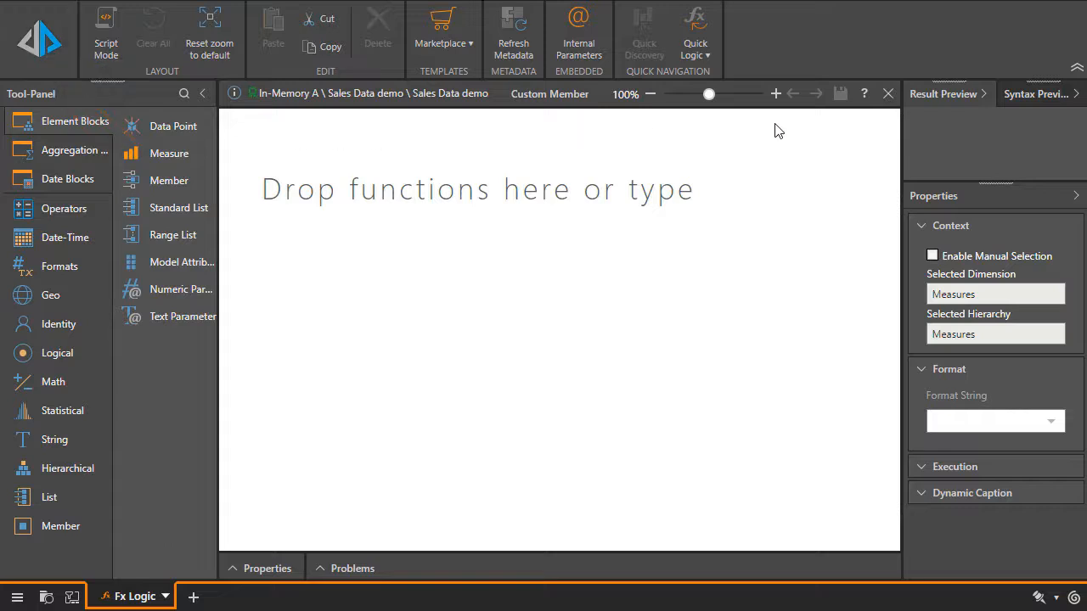
Step: Enlarge the result preview area and expand the Execution and Dynamic Caption properties
left_click_drag(993, 176, 992, 231)
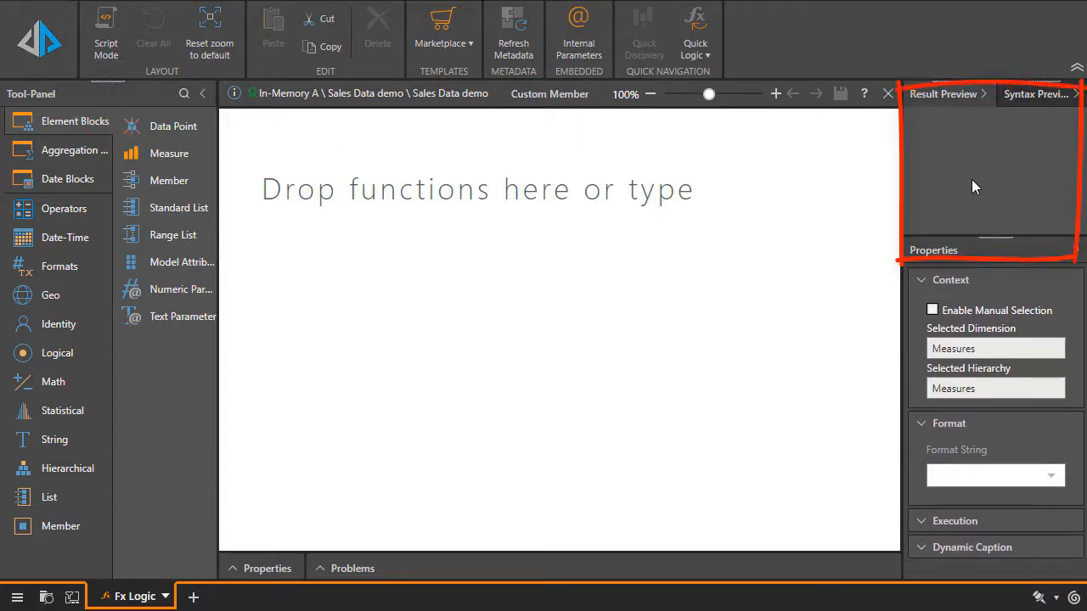
left_click(995, 528)
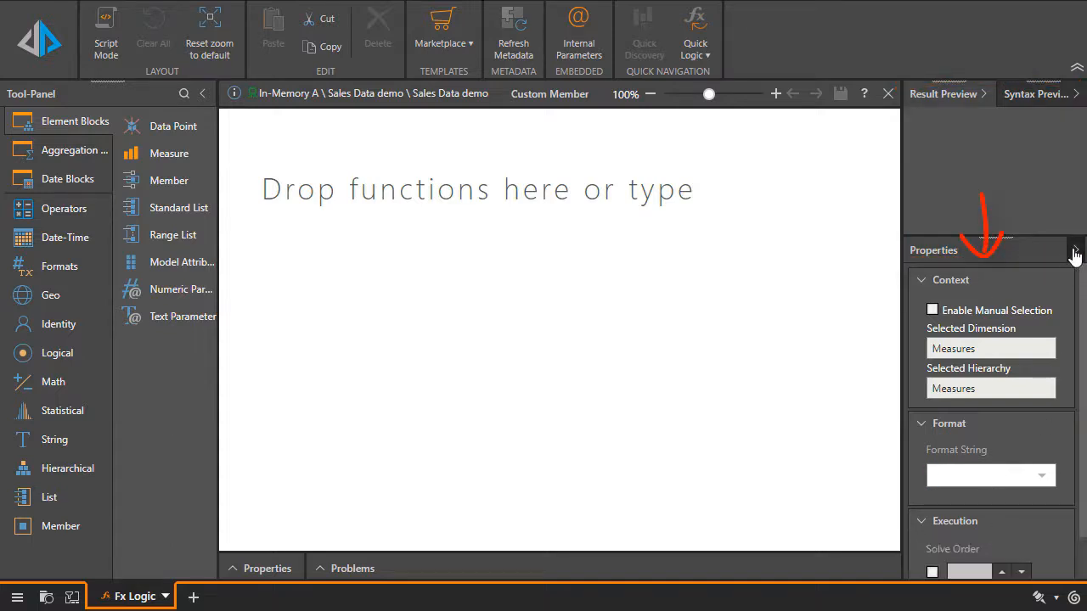
scroll(1002, 459, "down", 1)
scroll(958, 578, "down", 2)
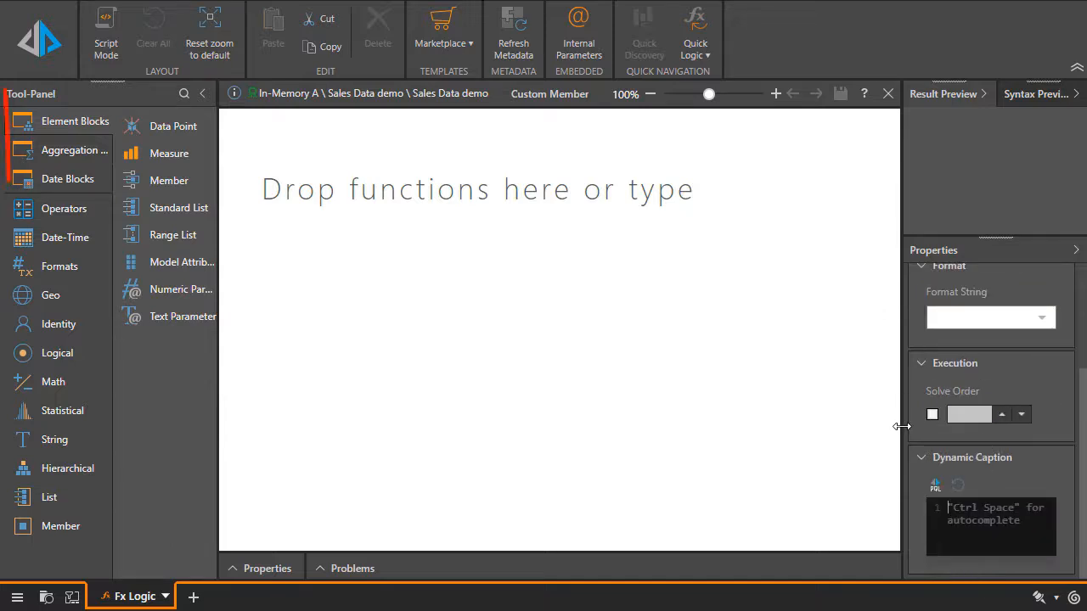
Step: Widen the function list area and look through the Identity, Logical and Math function categories
left_click_drag(221, 376, 281, 366)
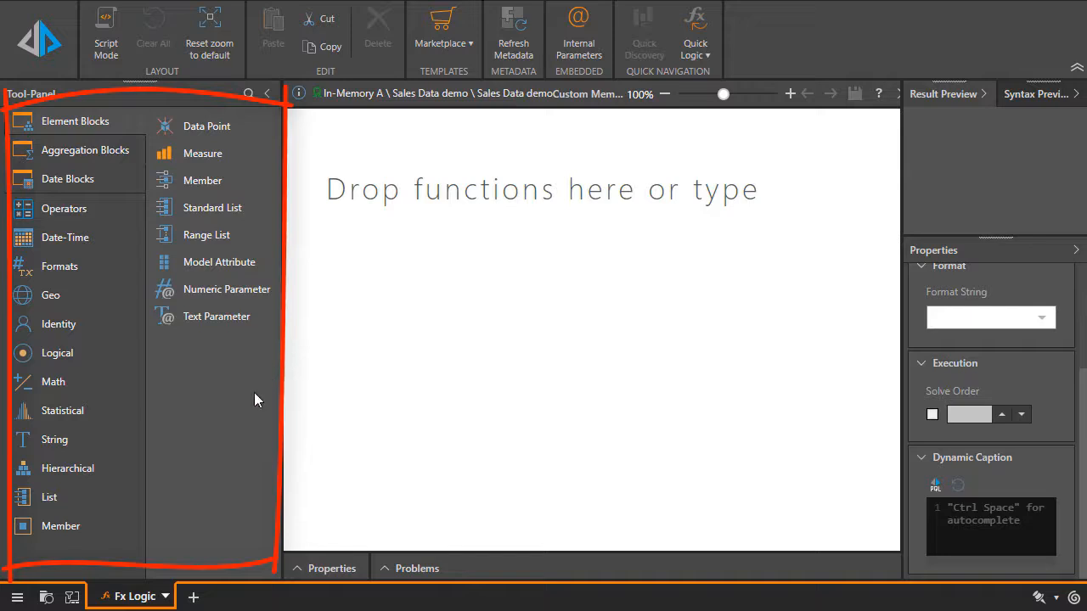
left_click(64, 330)
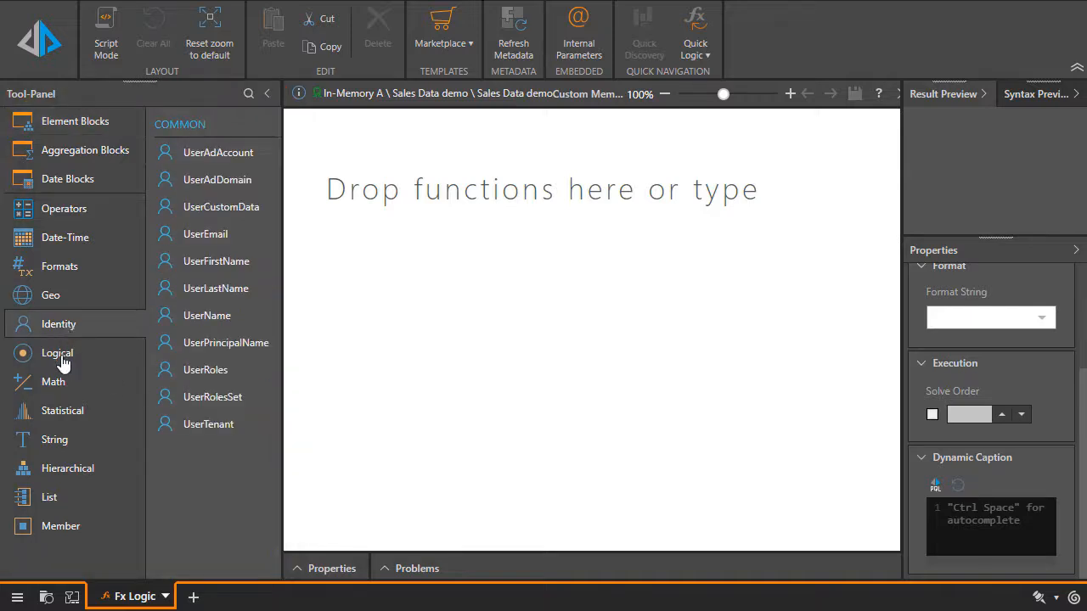
left_click(62, 362)
left_click(61, 393)
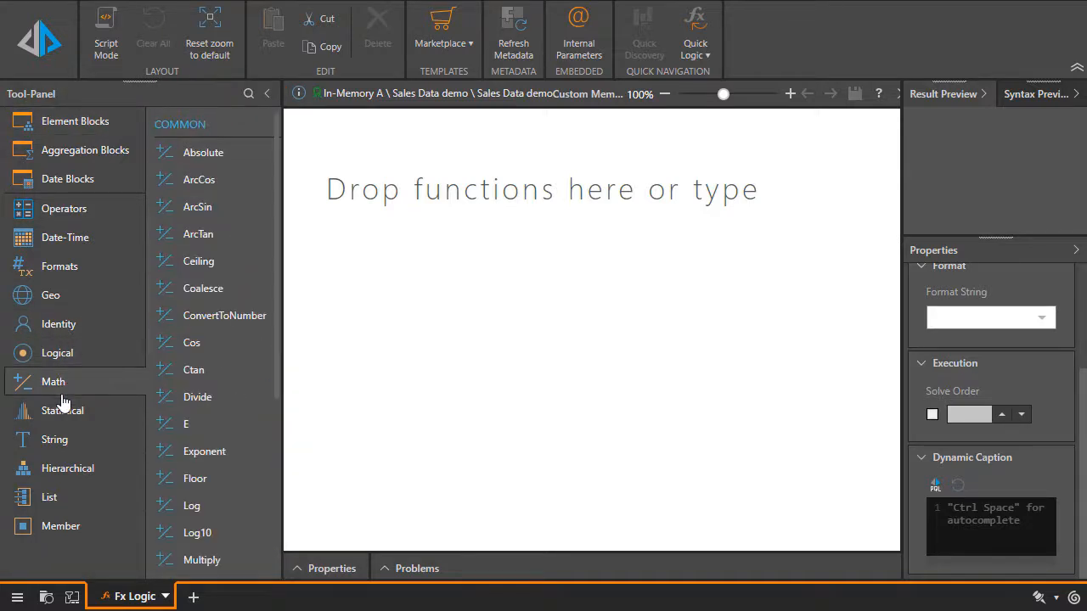
Step: Search the available functions for "ab" and clear the search
left_click(248, 93)
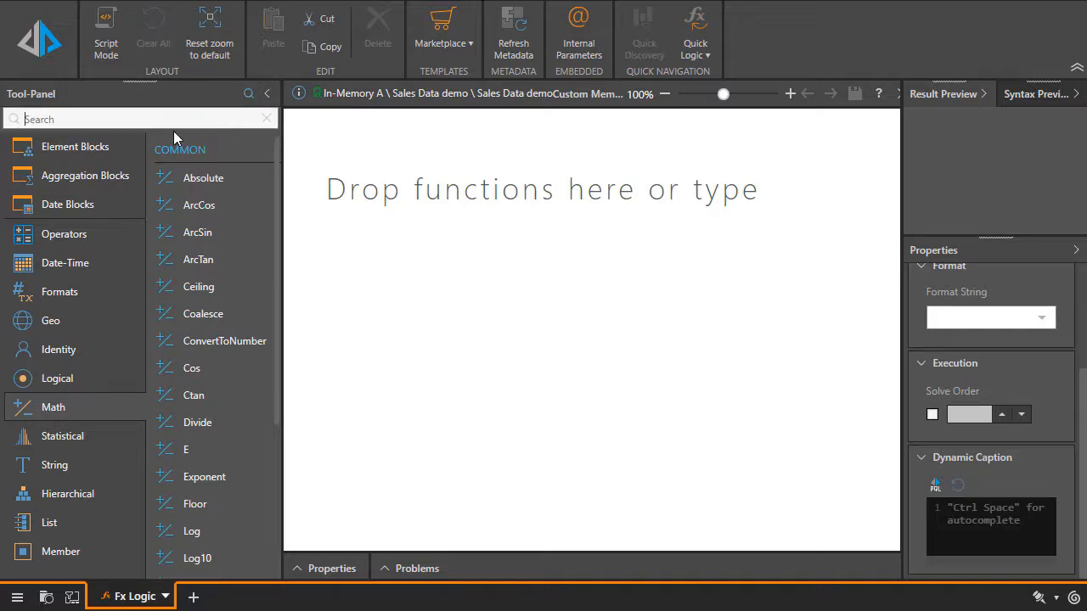
type("abo")
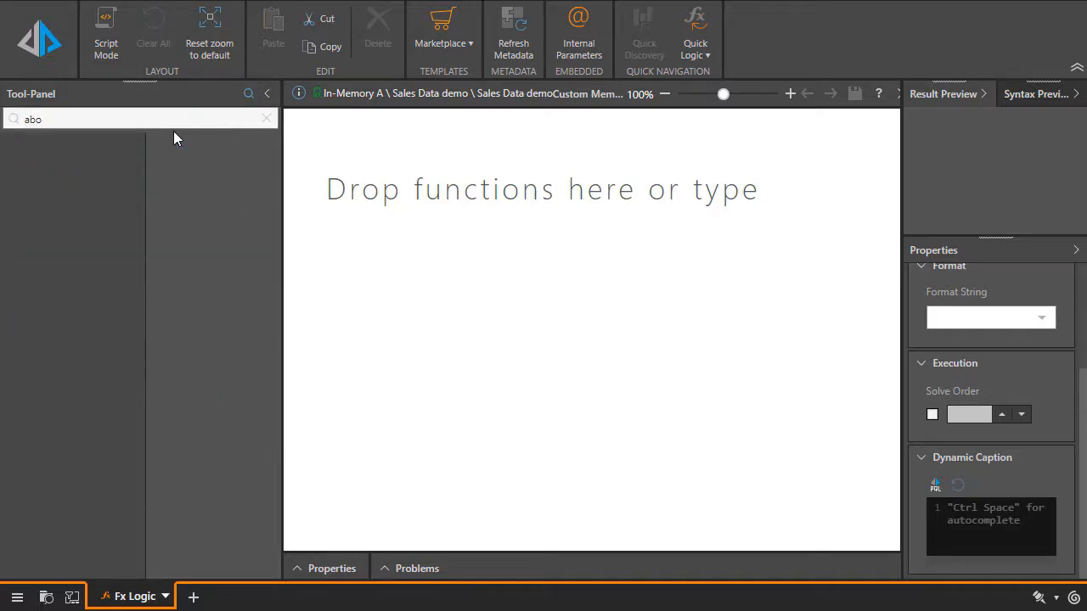
key("BackSpace")
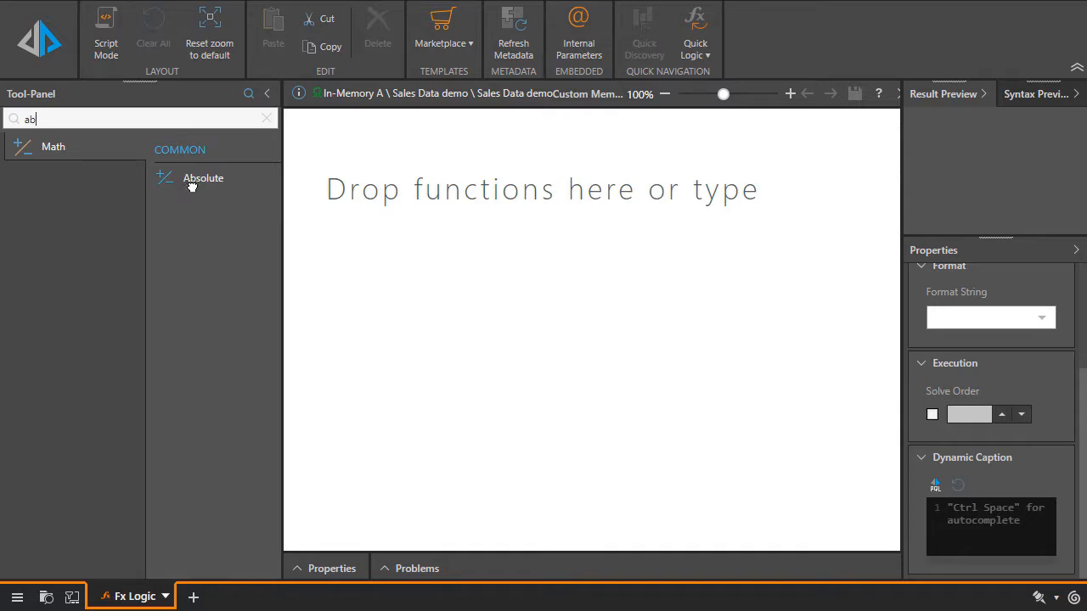
left_click(266, 119)
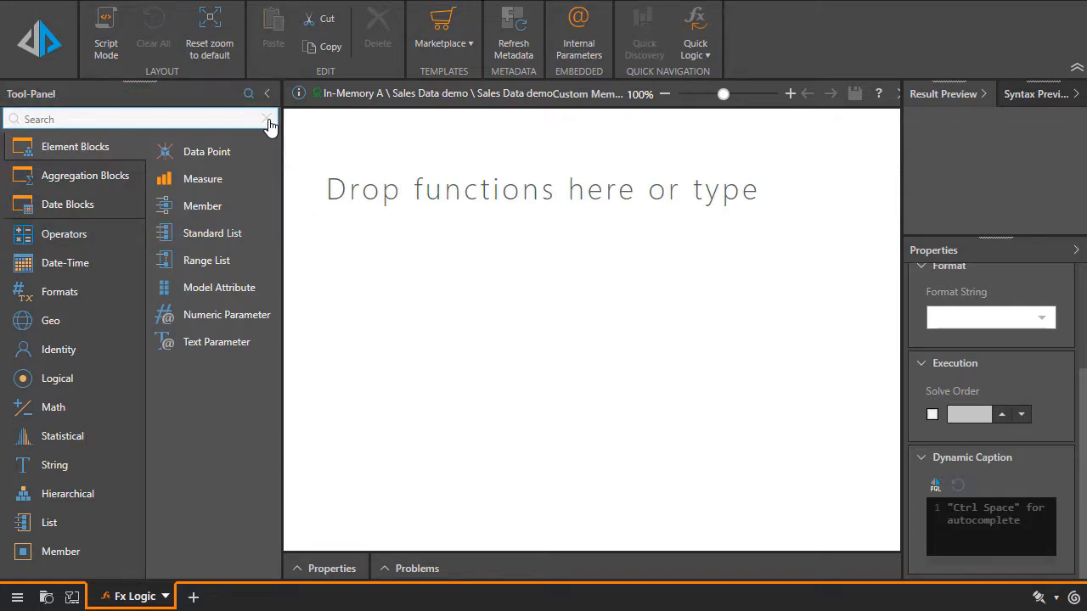
Step: Browse the Aggregation Blocks, Date Blocks, Identity, Math and Statistical categories and check the help option for the Correlation function
left_click(90, 175)
left_click(90, 202)
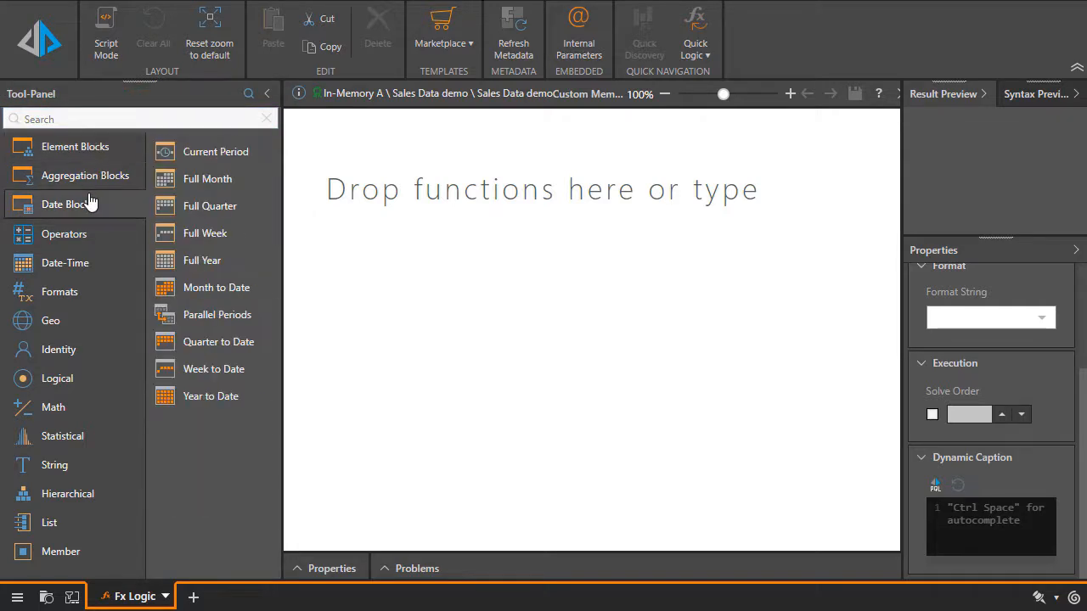
left_click(69, 355)
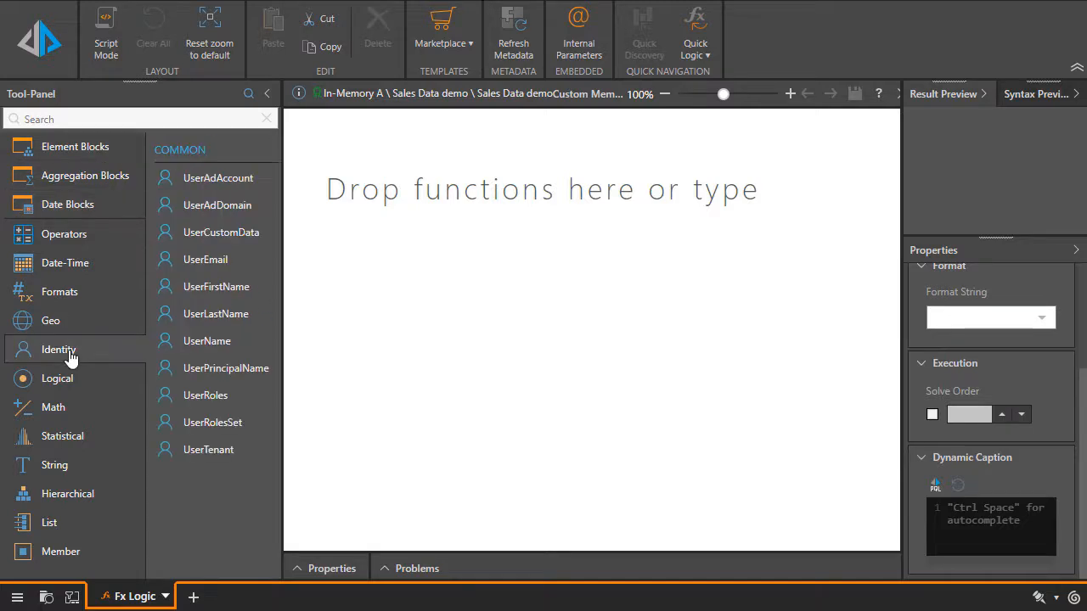
left_click(78, 414)
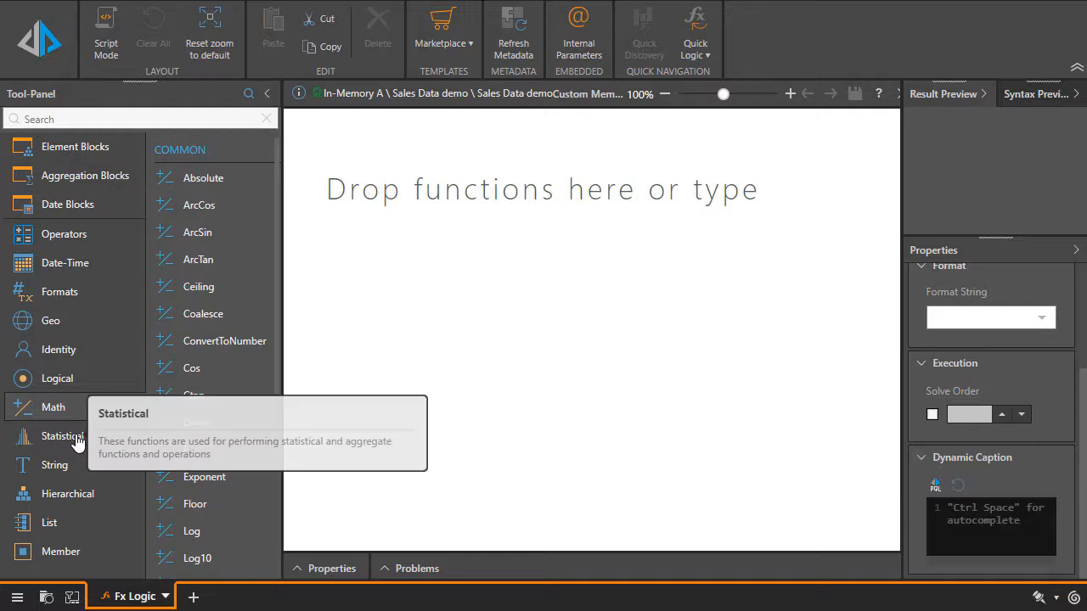
left_click(77, 437)
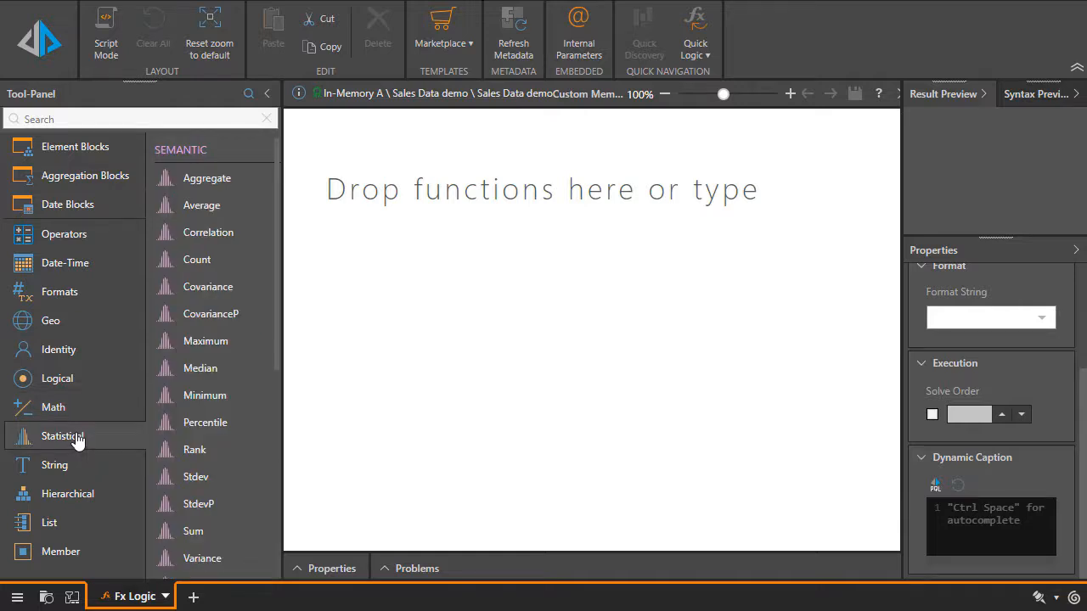
right_click(217, 239)
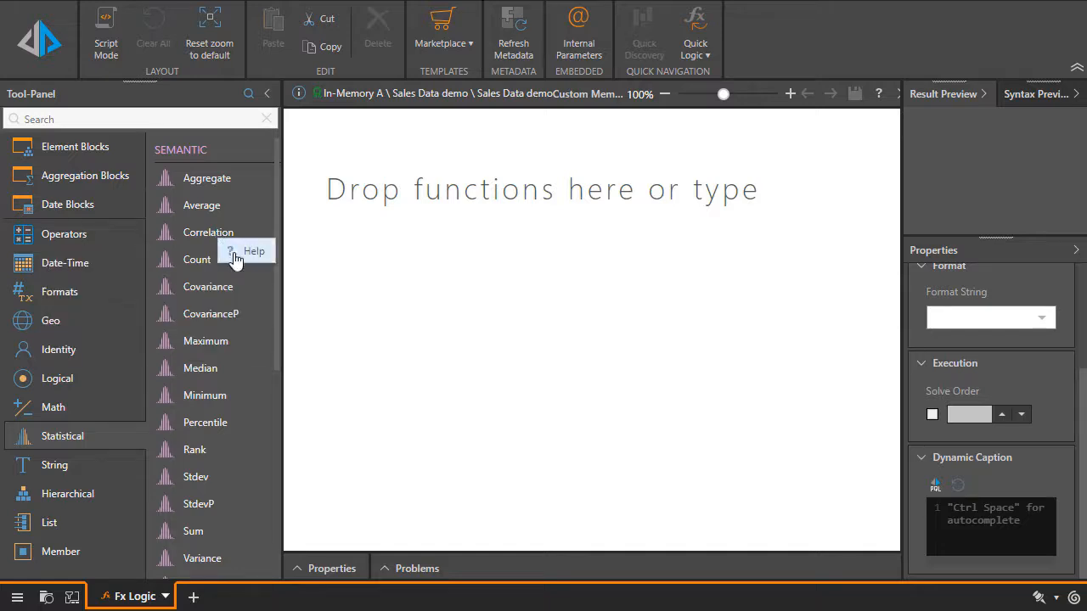
left_click(553, 369)
Step: Insert the Addition template from the Marketplace into the formula canvas
left_click(444, 38)
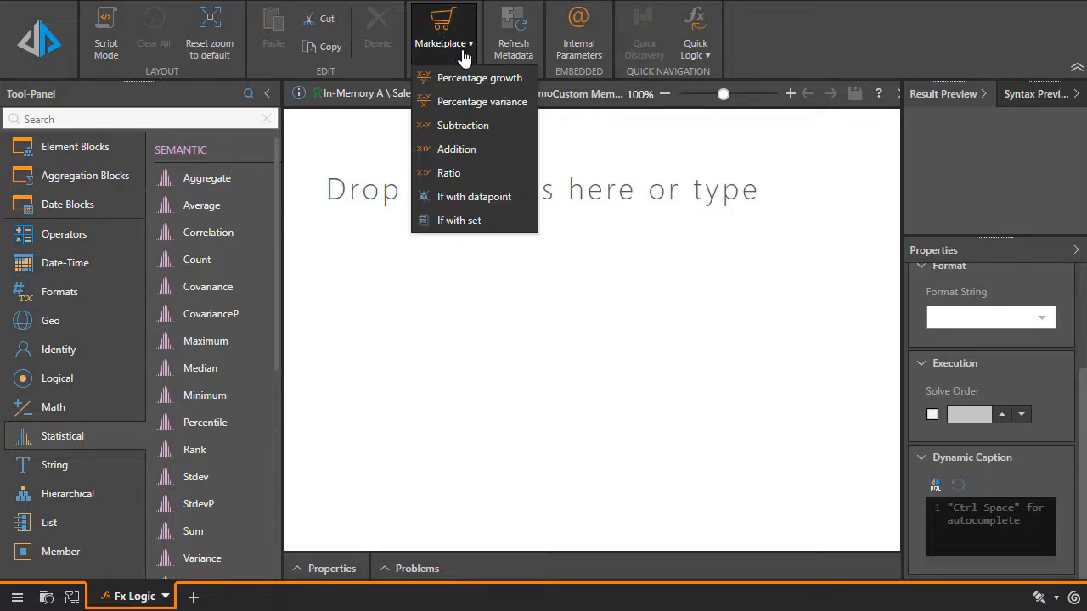
left_click(475, 150)
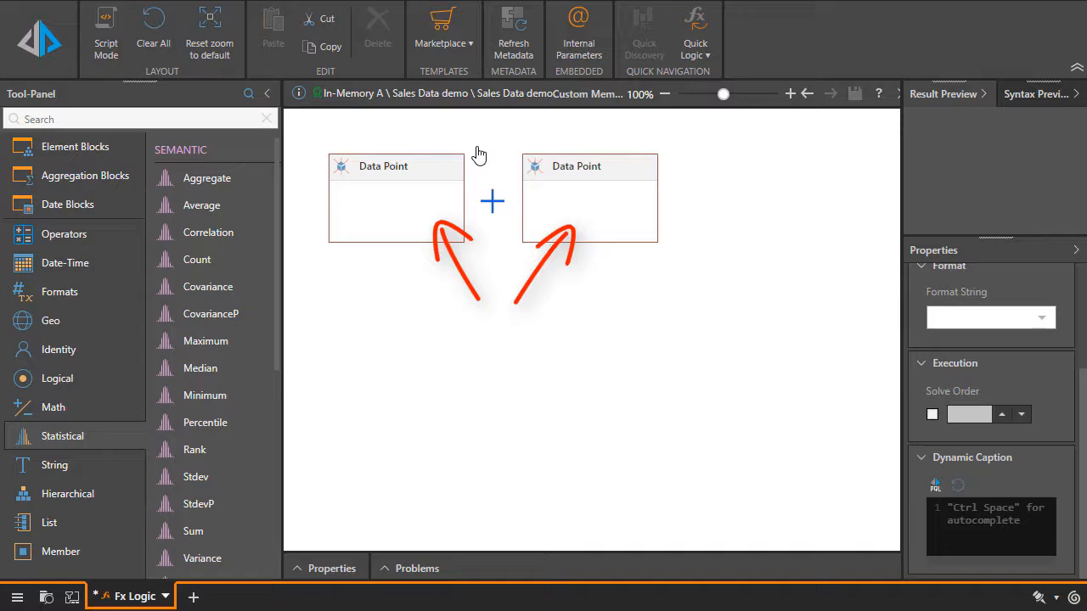
Step: Assign the Revenue measure from the transactions folder to the first data point of the addition
left_click(404, 185)
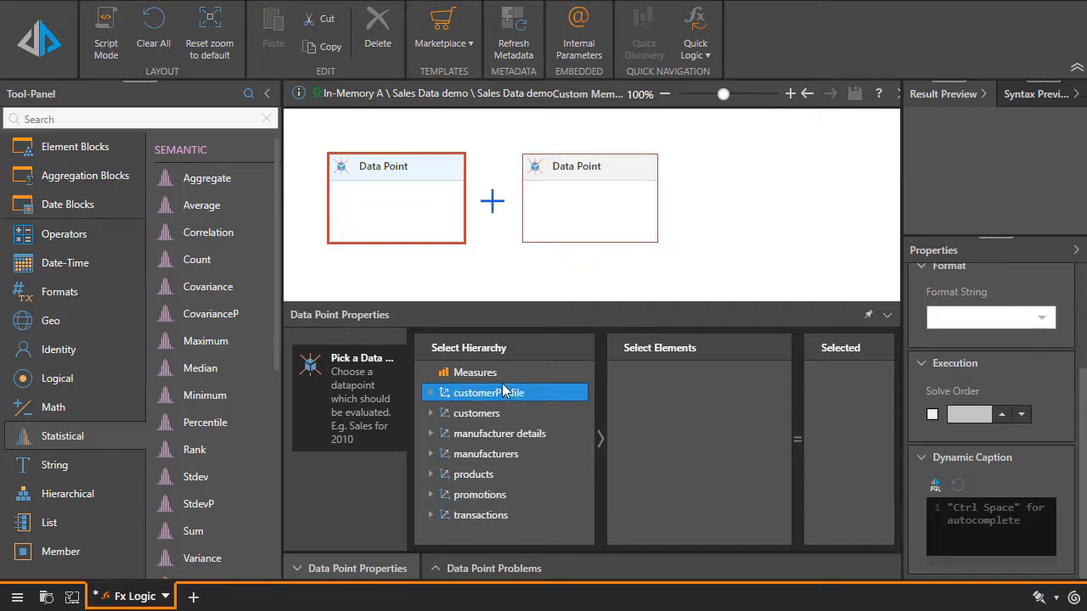
left_click(567, 373)
double_click(656, 419)
scroll(672, 454, "down", 3)
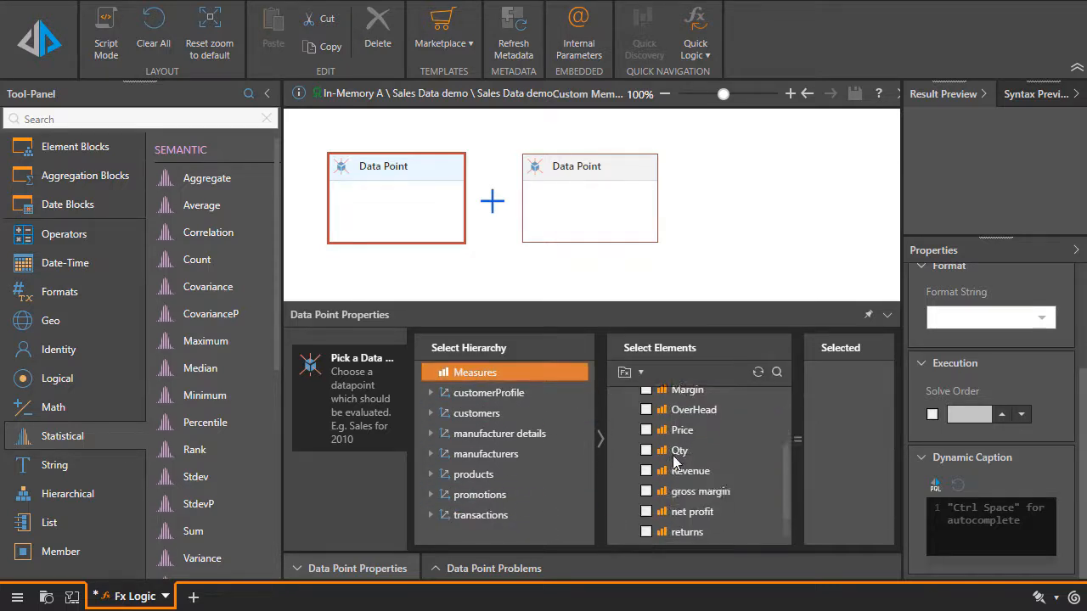
left_click(645, 454)
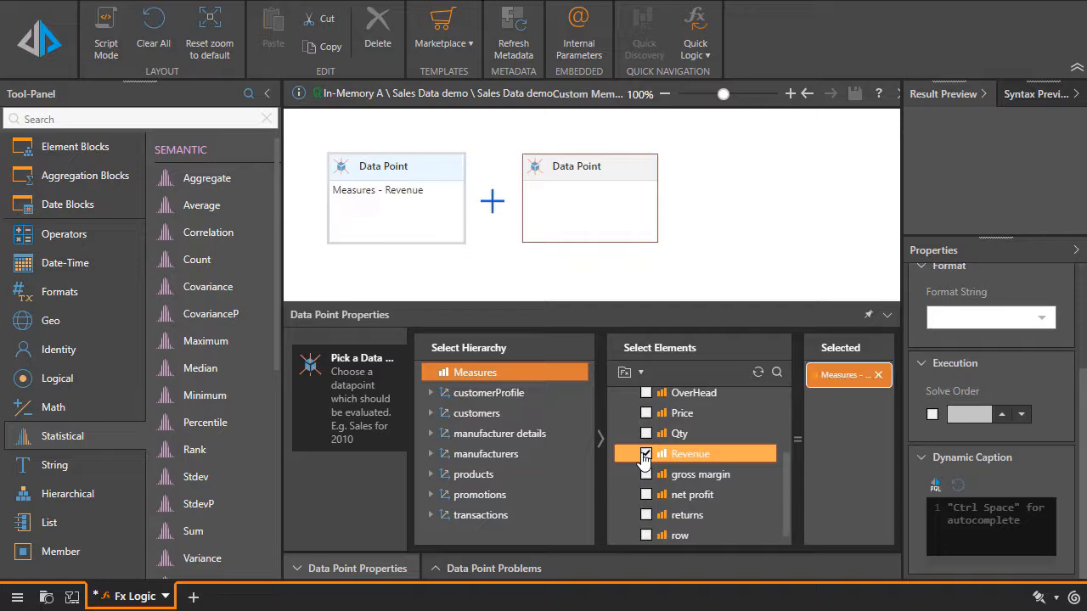
Step: Add the year 2020 from the transactions dates year hierarchy to the first data point
left_click(501, 515)
left_click(510, 452)
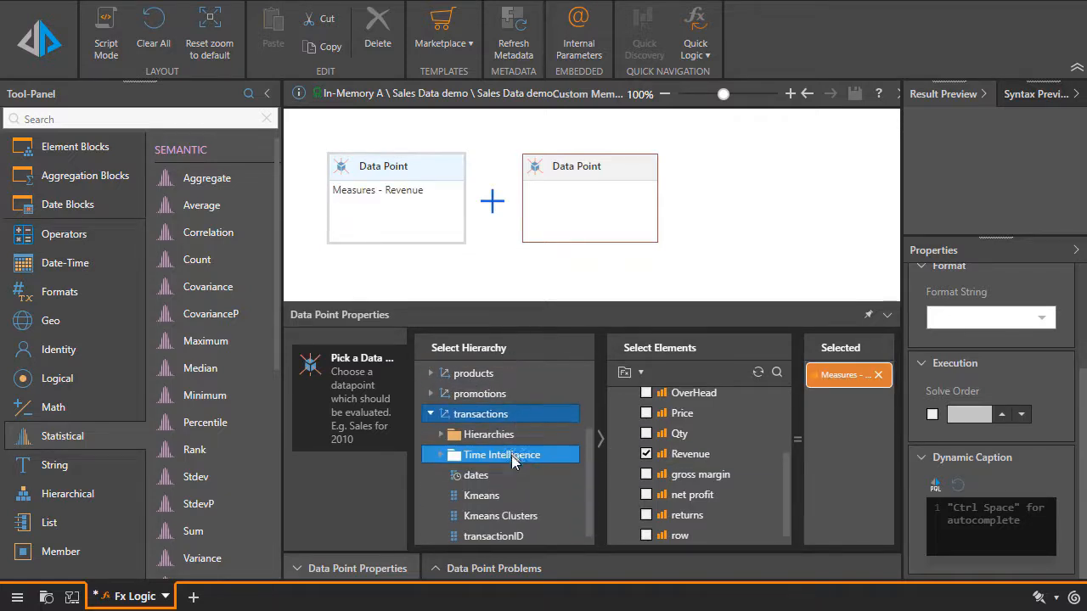
scroll(511, 458, "down", 3)
left_click(510, 458)
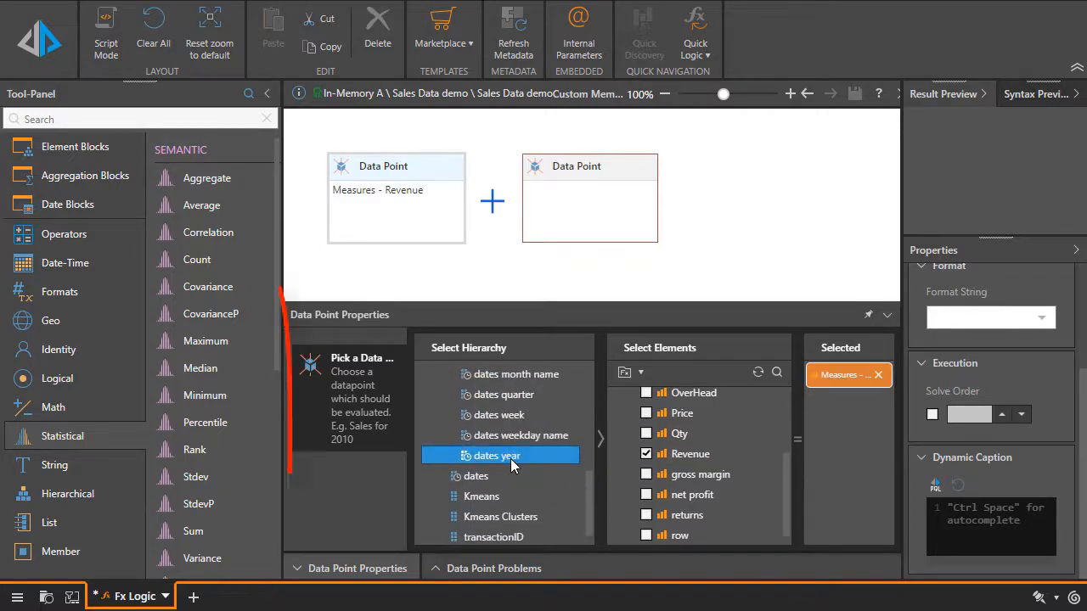
left_click(622, 484)
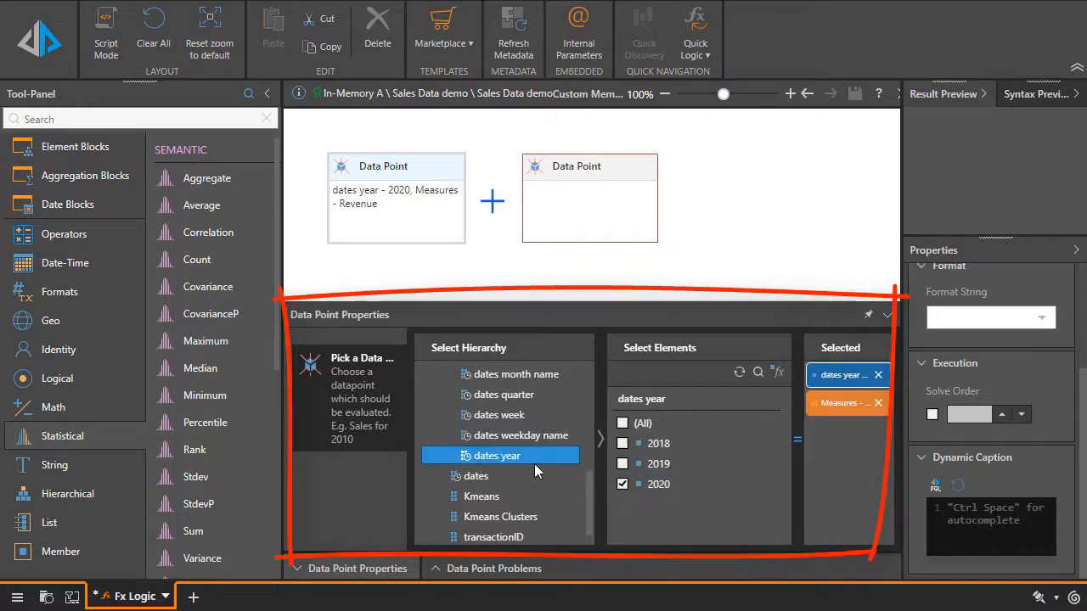
Step: Add Bikes from the Product Category hierarchy under products to the first data point
scroll(534, 467, "up", 5)
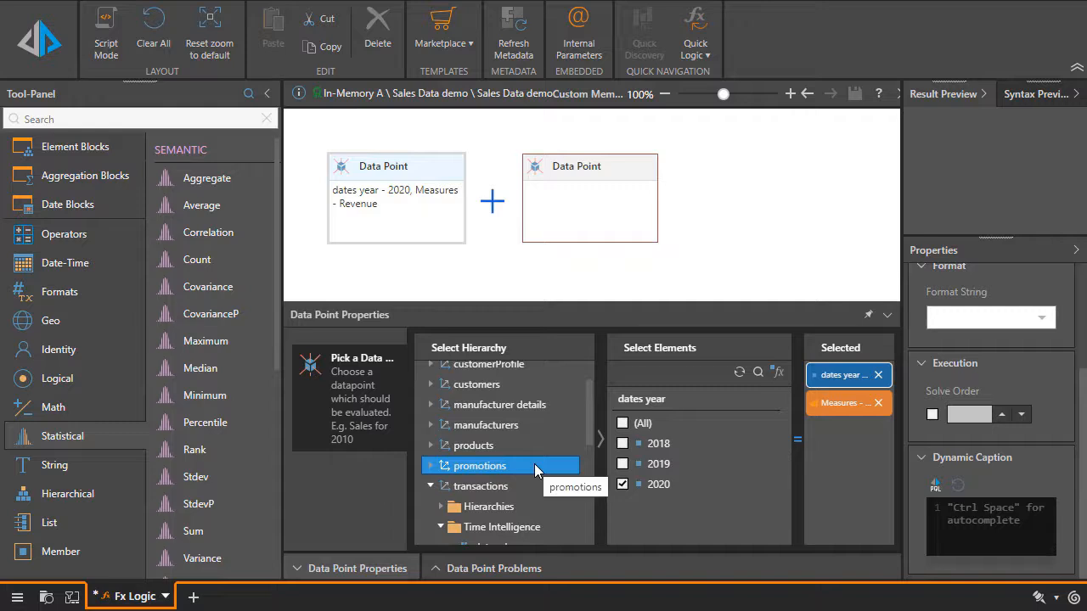
left_click(533, 450)
scroll(534, 480, "down", 4)
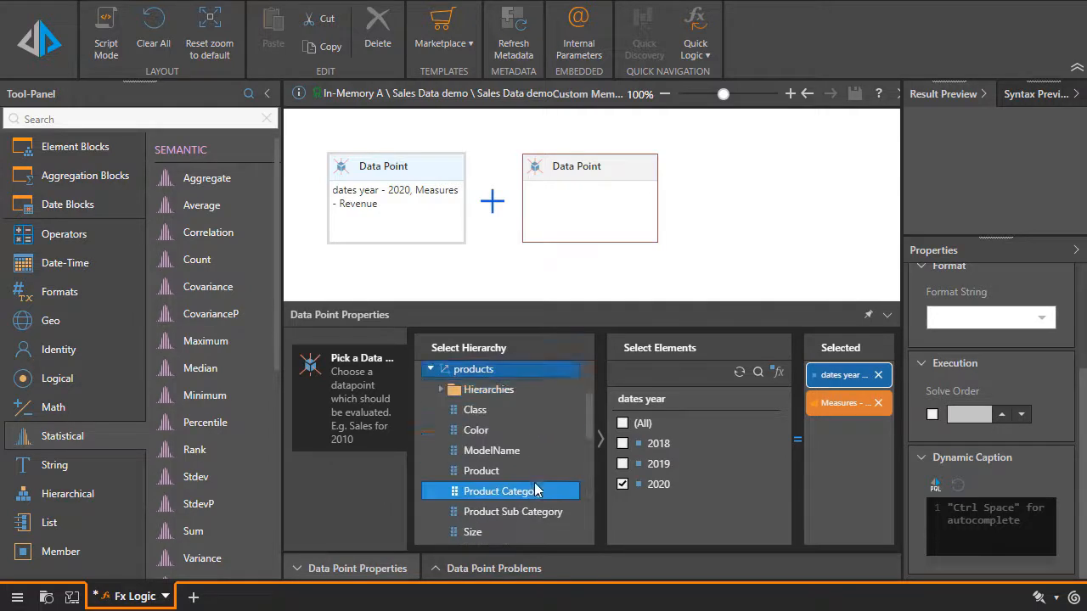
left_click(535, 415)
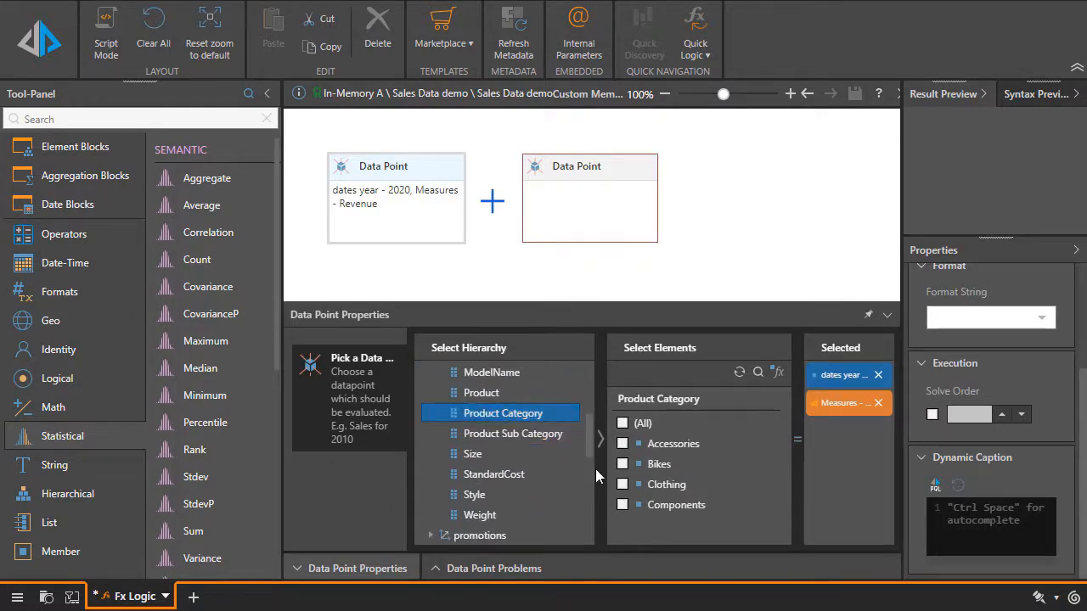
left_click(658, 464)
Step: Add Female from the Gender hierarchy under customerProfile to the first data point
scroll(537, 454, "up", 1)
scroll(534, 454, "up", 3)
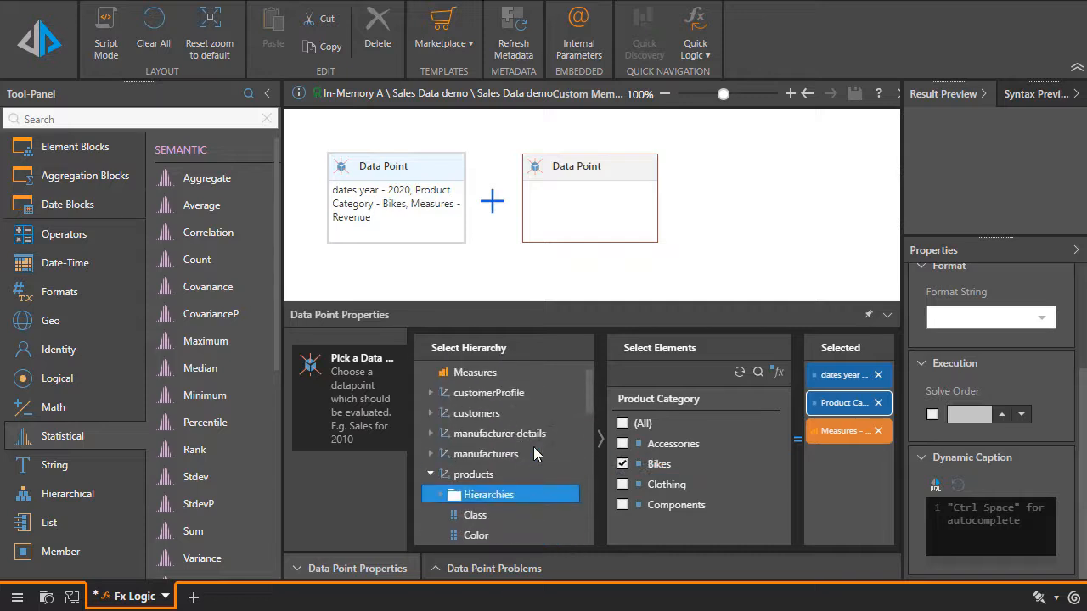
left_click(515, 393)
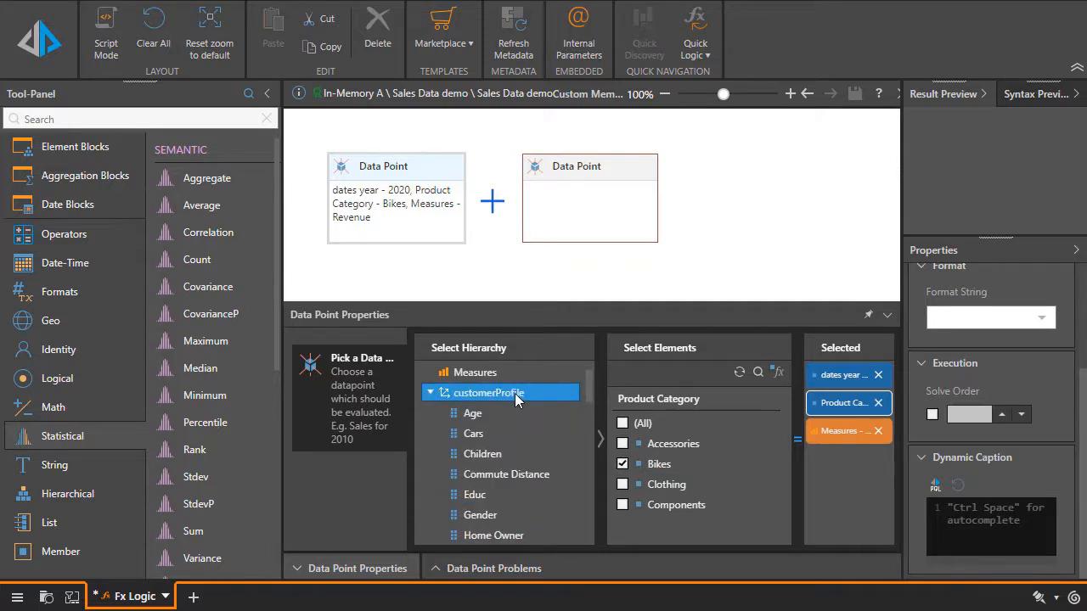
left_click(528, 514)
left_click(623, 443)
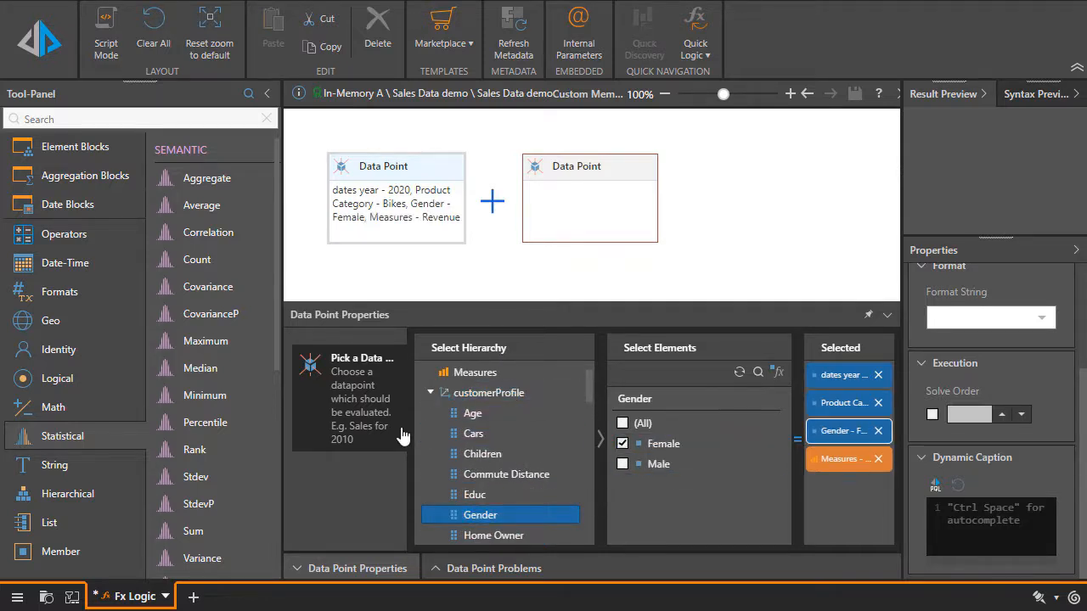
Step: Assign the Revenue measure from the transactions folder to the second data point of the addition
left_click(597, 179)
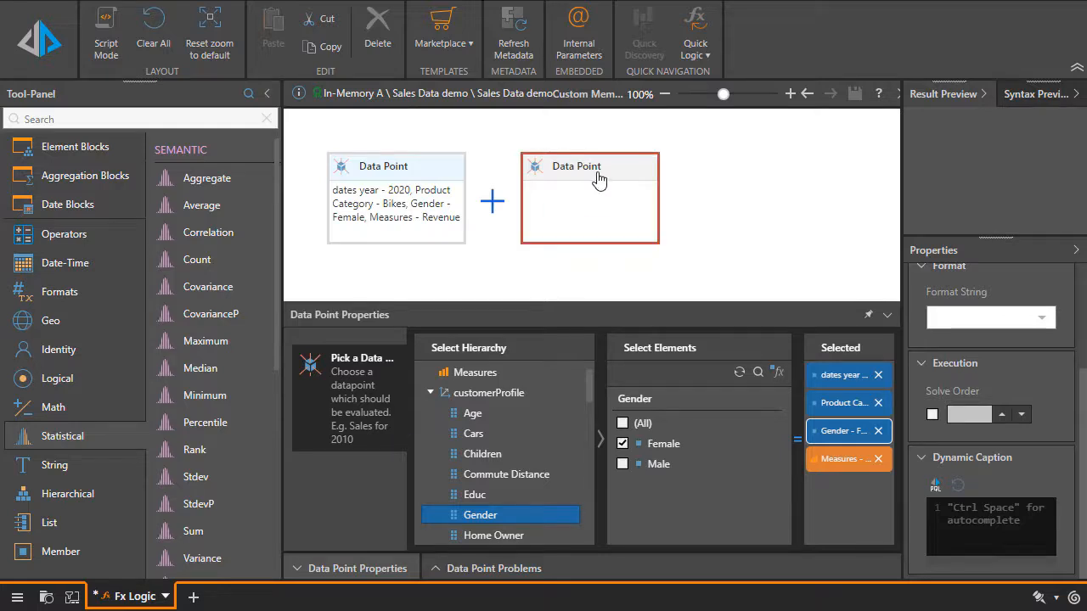
left_click(668, 419)
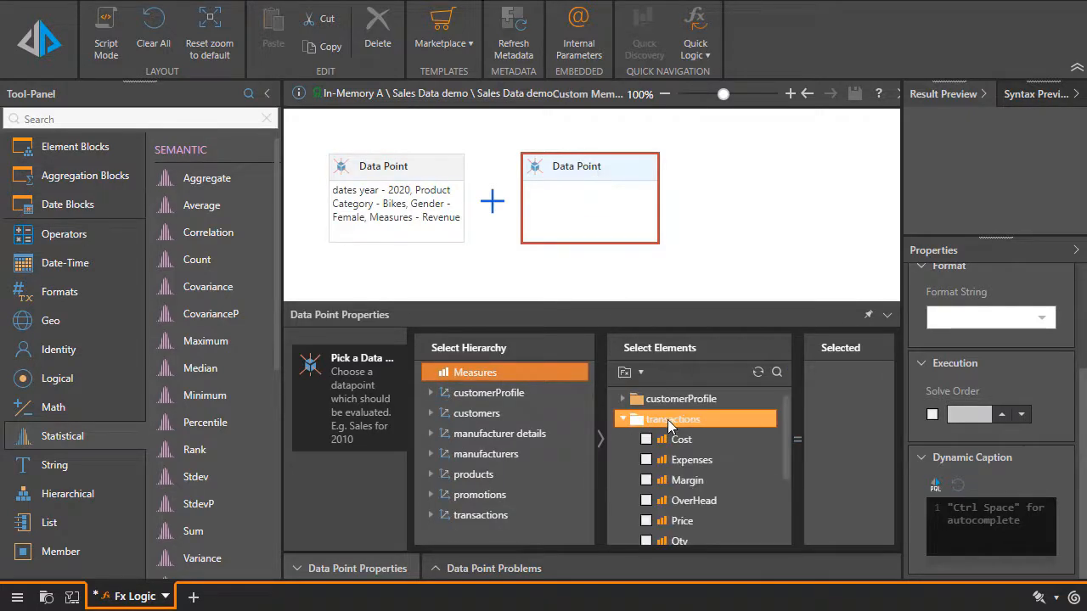
scroll(659, 458, "down", 2)
left_click(645, 455)
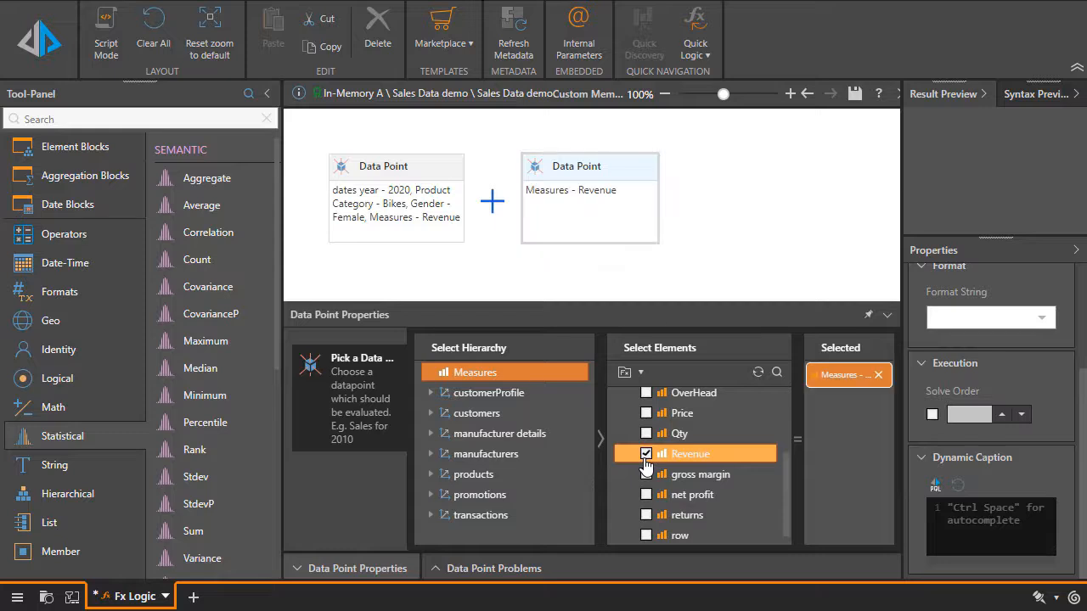
Step: Add the year 2019 from the transactions dates year hierarchy to the second data point
left_click(536, 513)
scroll(531, 492, "down", 2)
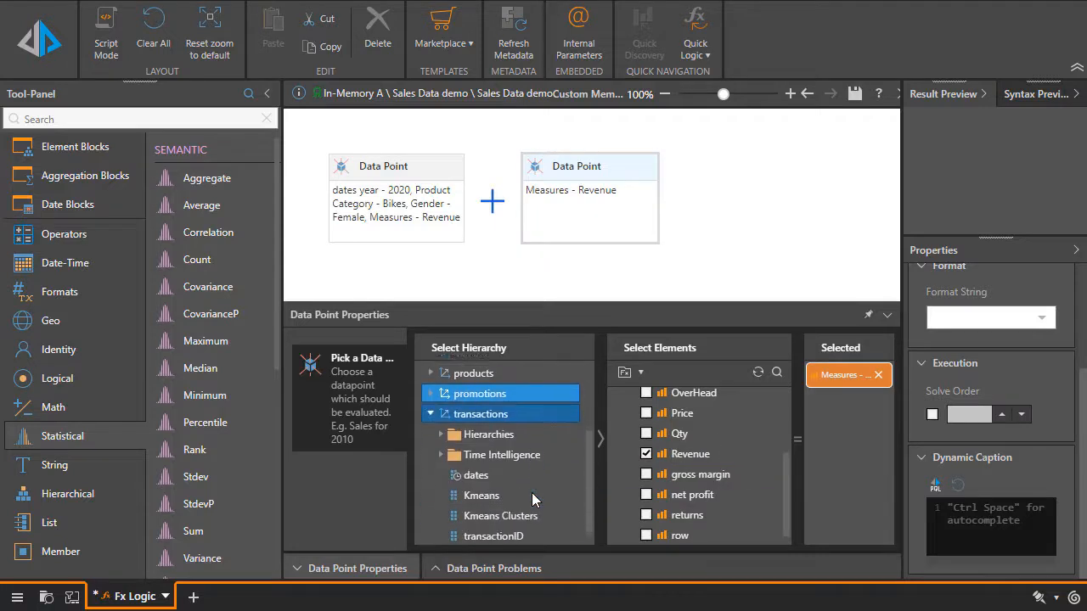
left_click(536, 453)
scroll(536, 458, "down", 3)
left_click(535, 474)
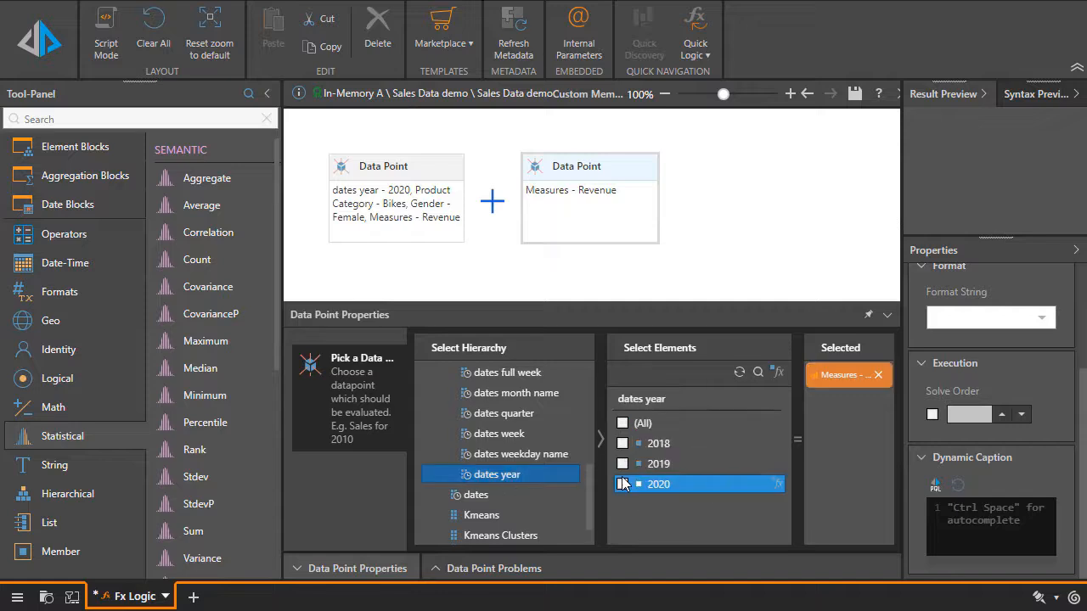
left_click(622, 465)
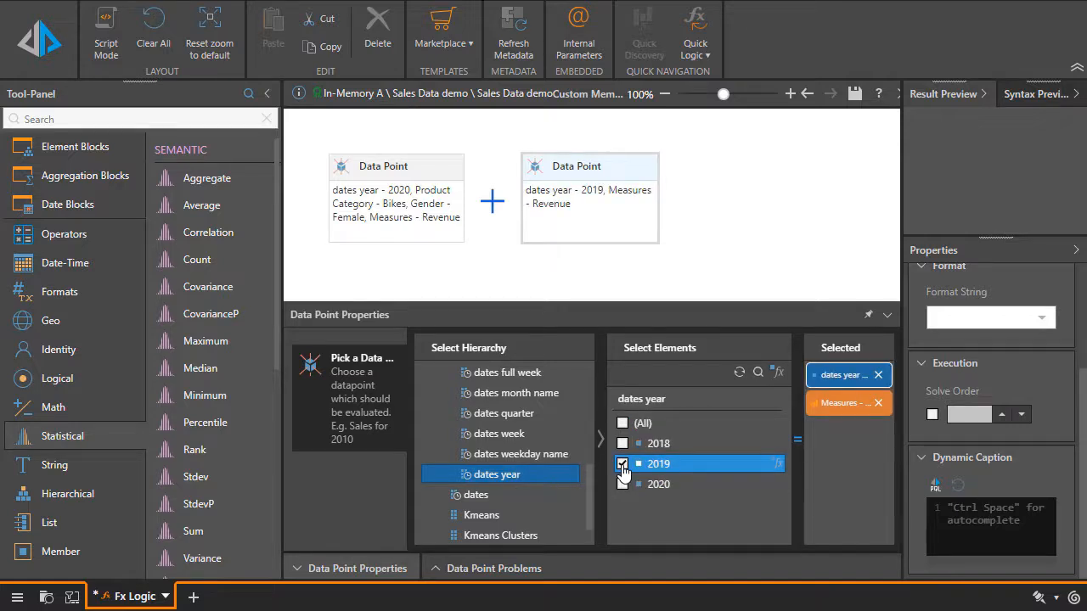
Step: Add Male from the Gender hierarchy under customerProfile to the second data point
scroll(516, 427, "up", 5)
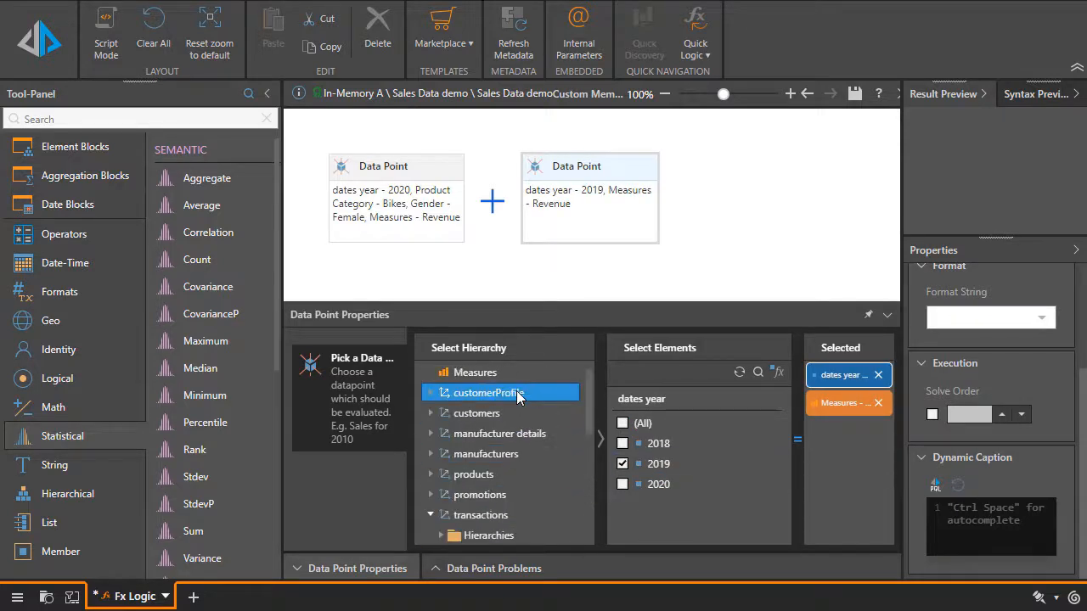
left_click(517, 393)
left_click(512, 522)
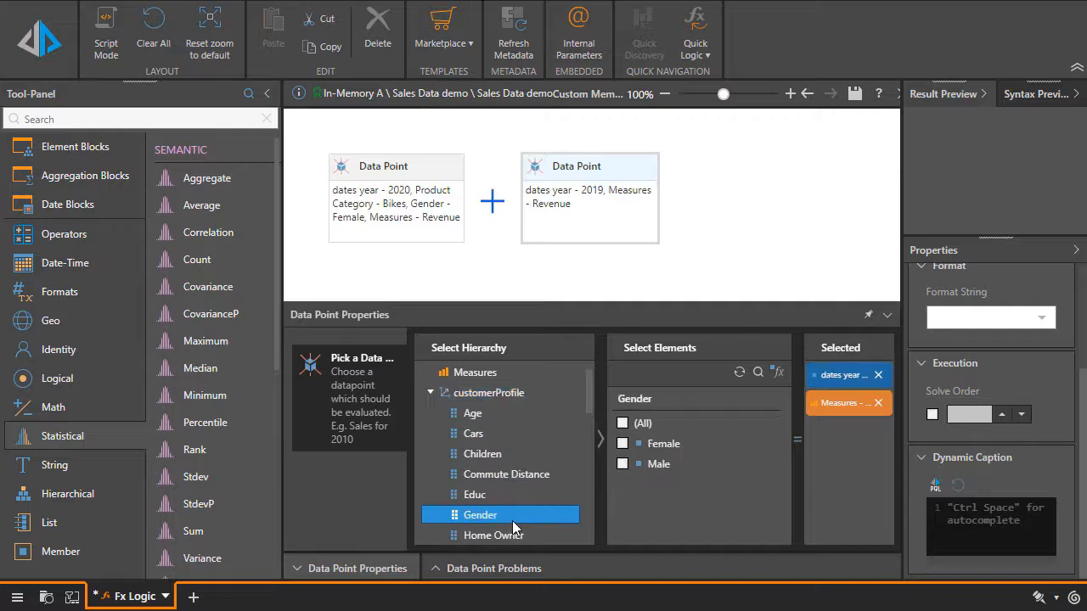
left_click(622, 464)
Step: Add Bikes from the Product Category hierarchy under products to the second data point
scroll(531, 467, "down", 5)
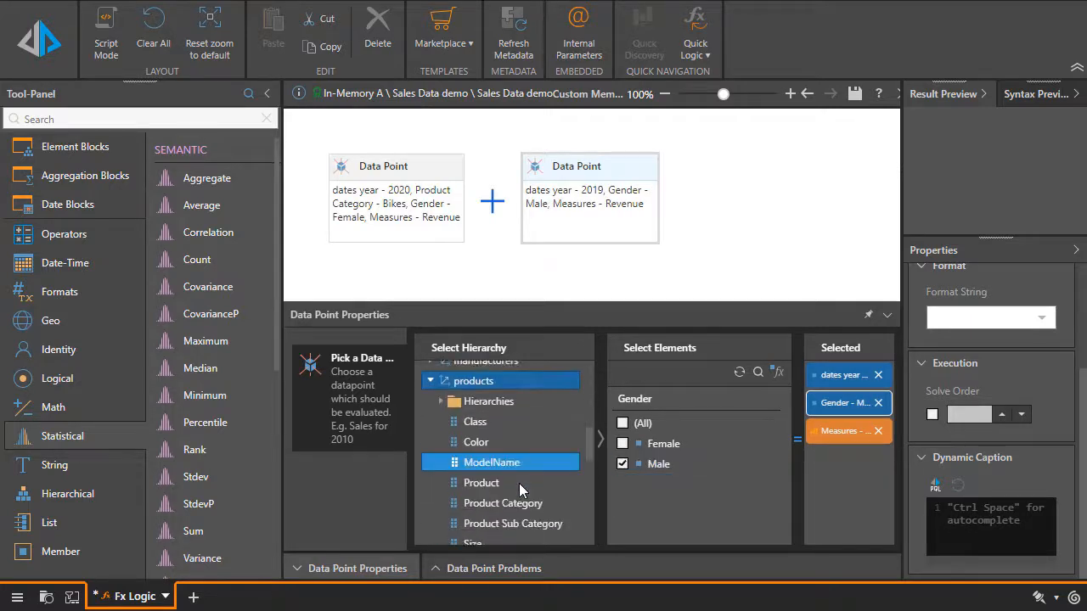
left_click(520, 484)
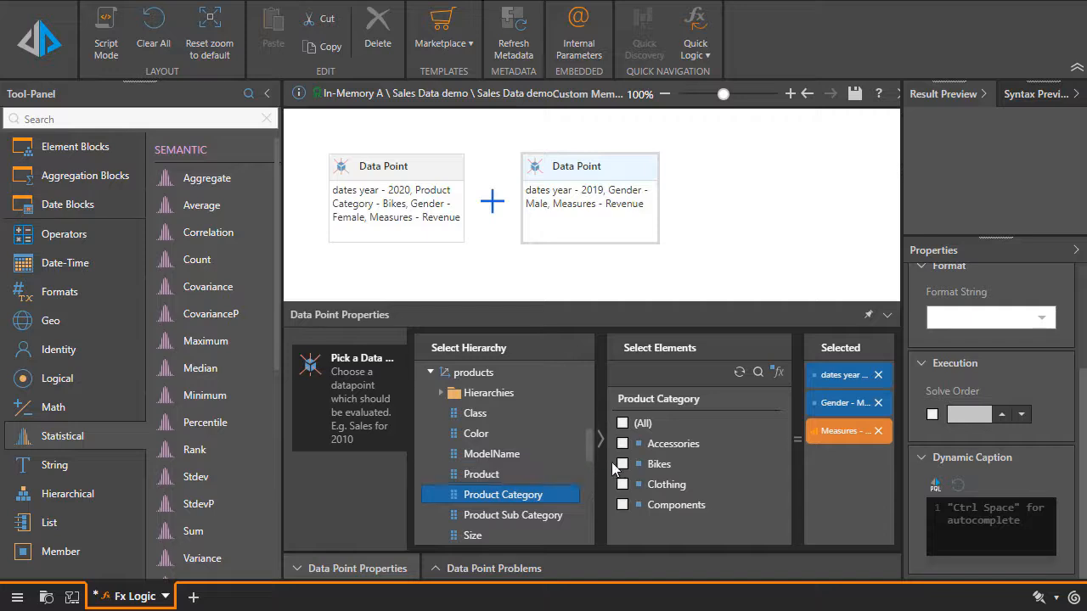
left_click(623, 464)
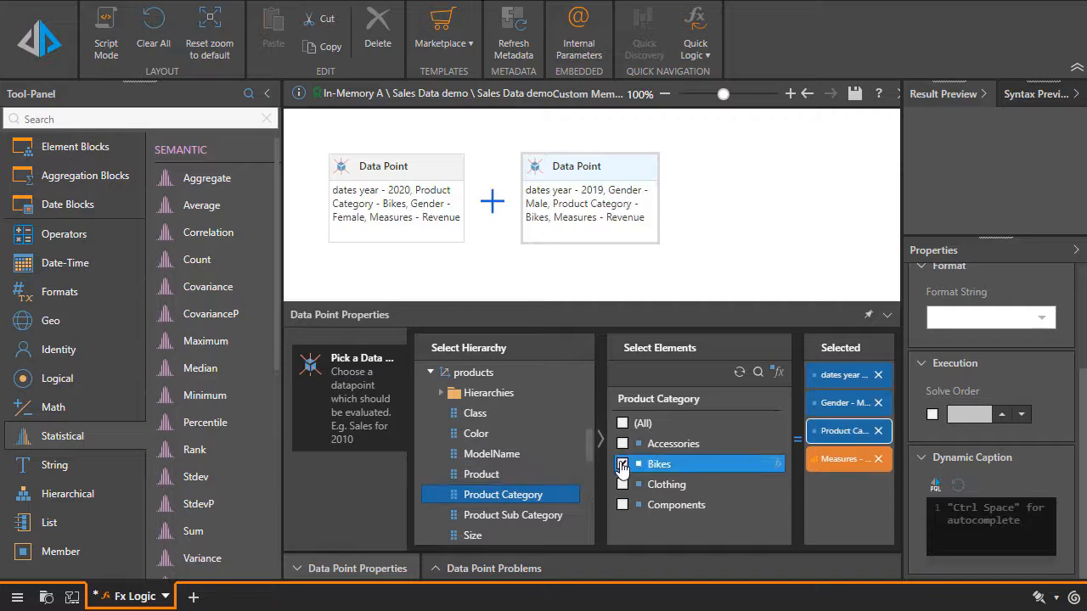
Step: Preview the result of the addition and examine its generated syntax with the preview area temporarily enlarged
left_click(42, 64)
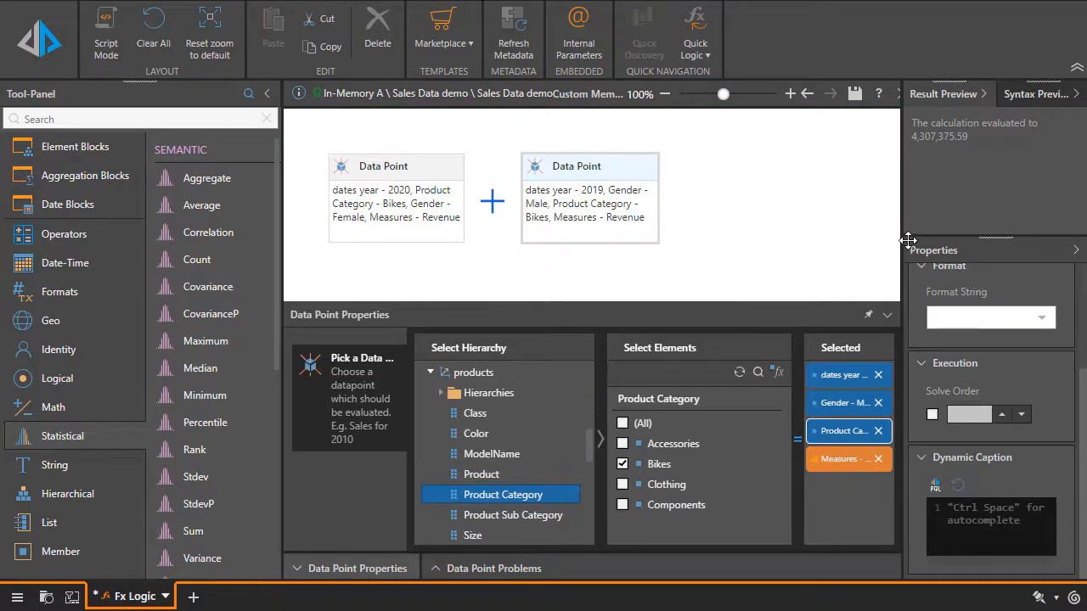
left_click_drag(901, 240, 803, 230)
left_click(1001, 92)
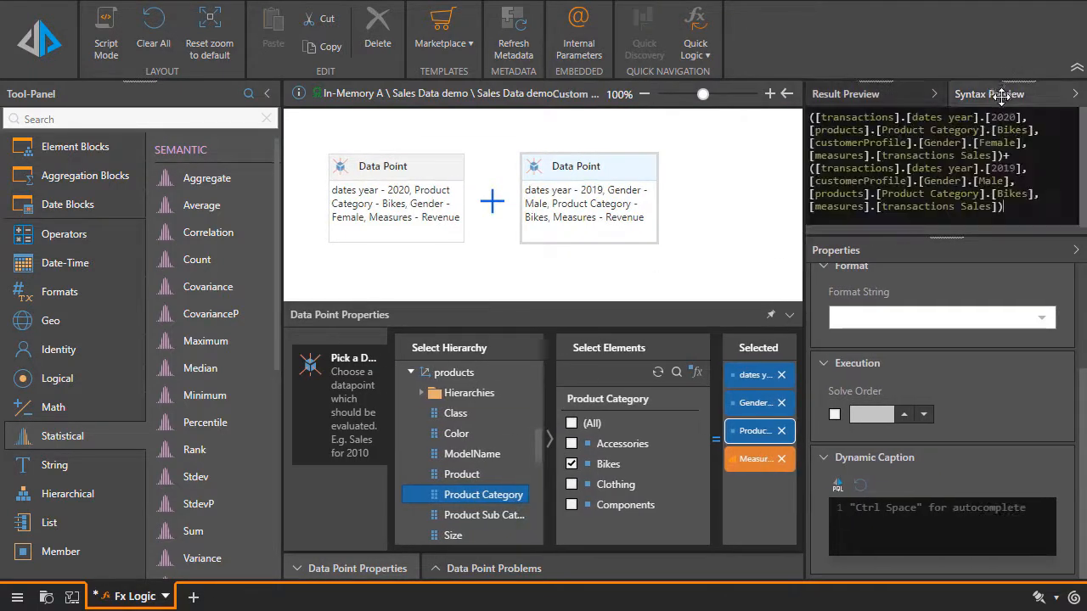
left_click_drag(1017, 235, 1017, 333)
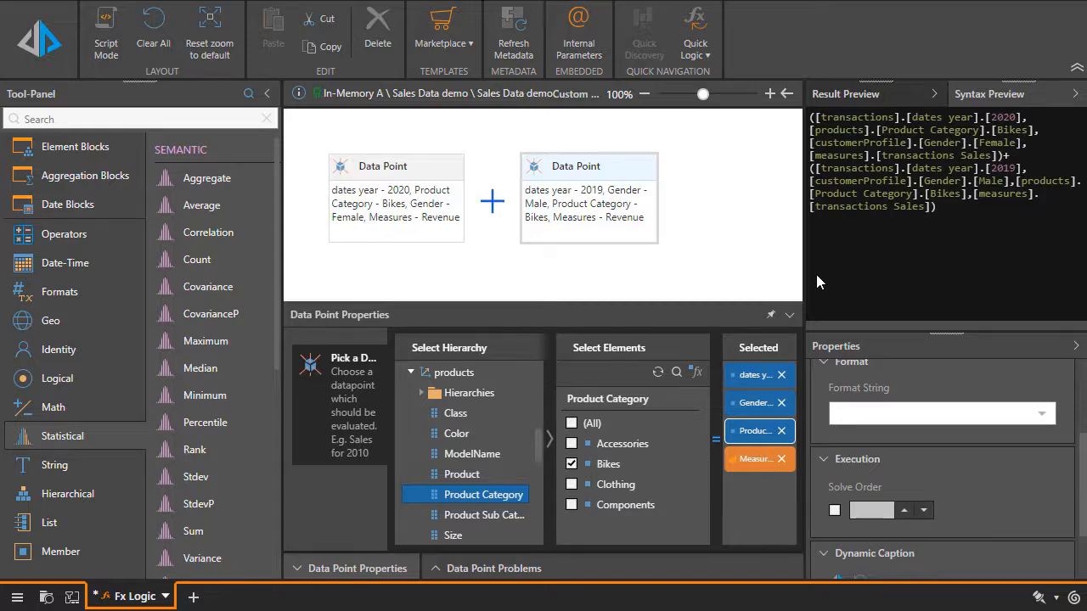
left_click_drag(802, 274, 902, 272)
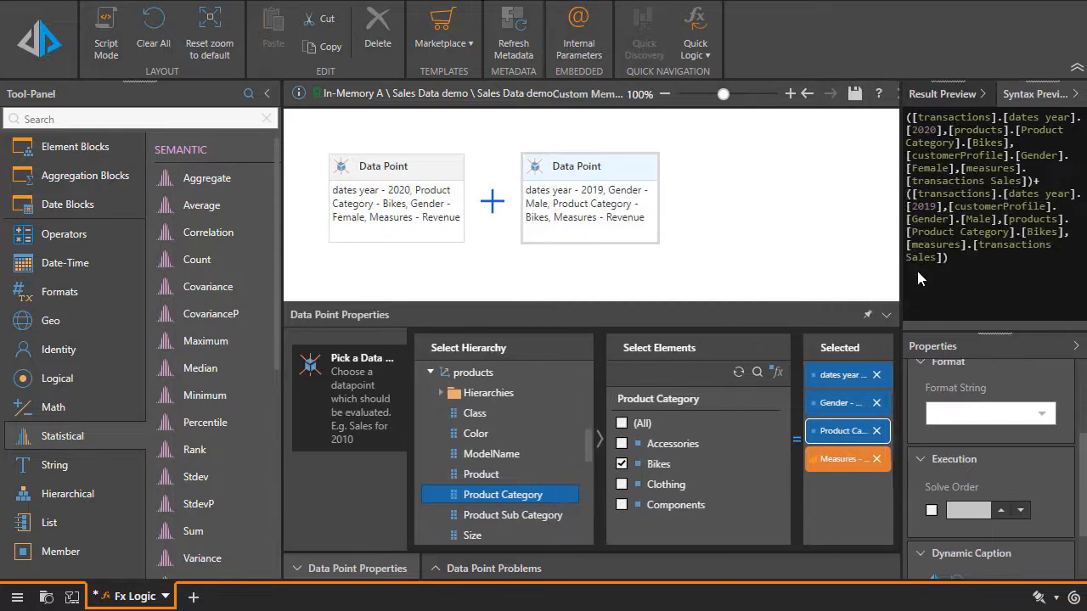
Step: Enclose the addition of the two data points in round brackets and append a Divide operator
left_click(319, 212)
type("( ")
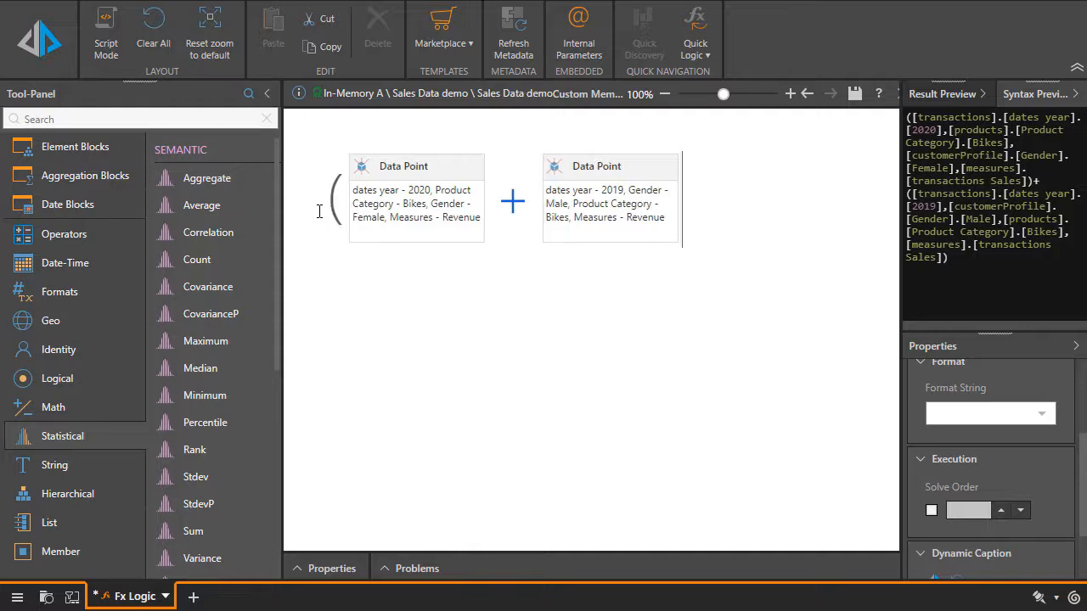
type(")")
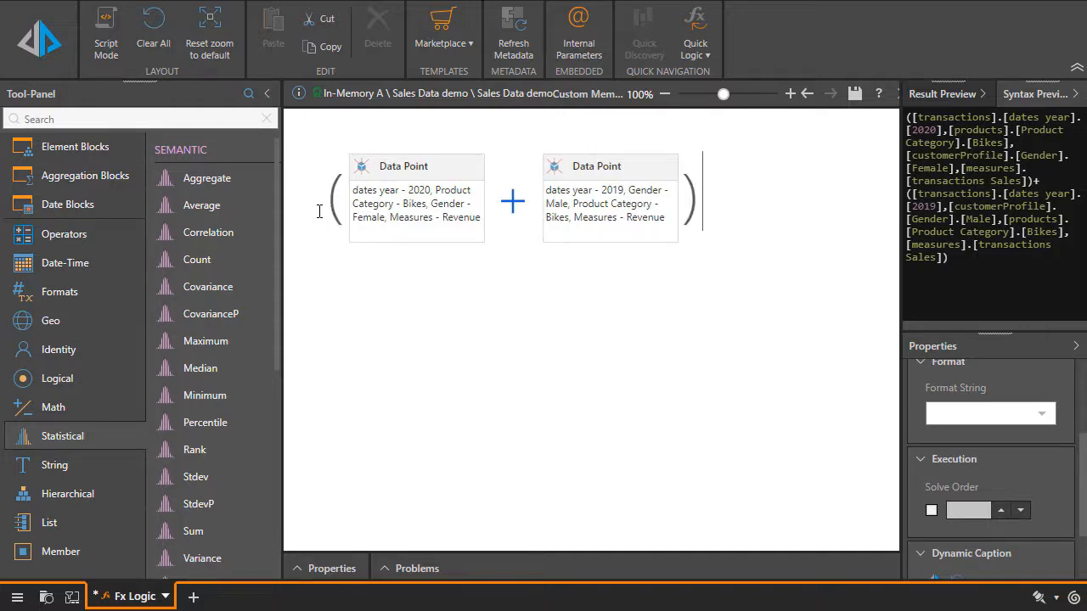
left_click(74, 245)
left_click(200, 235)
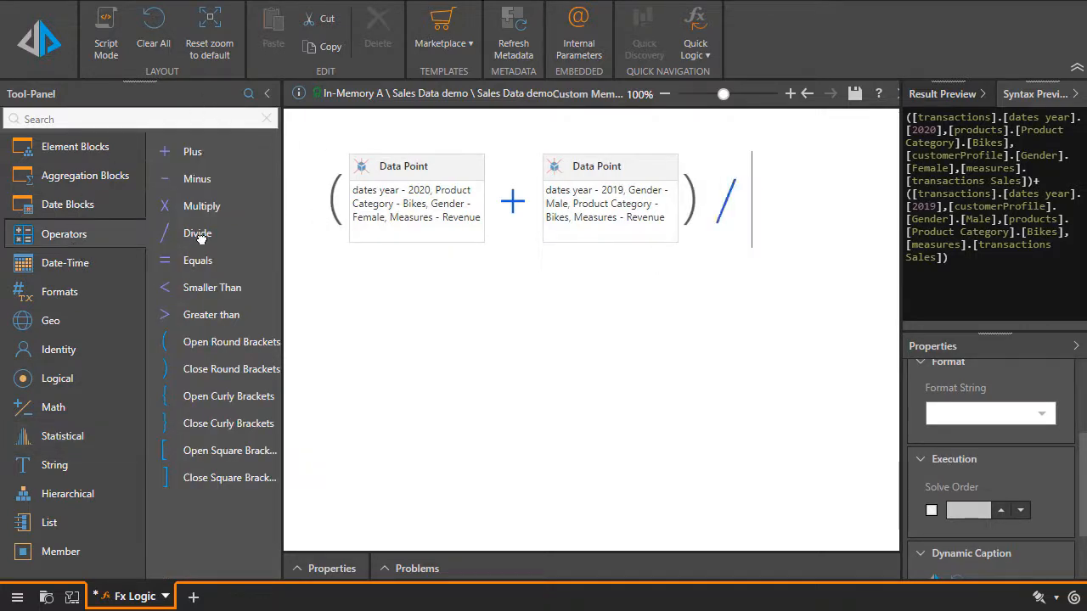
Step: Add an Aggregate block as the divisor and keep its properties pinned below the canvas
left_click(94, 183)
left_click_drag(189, 153, 796, 202)
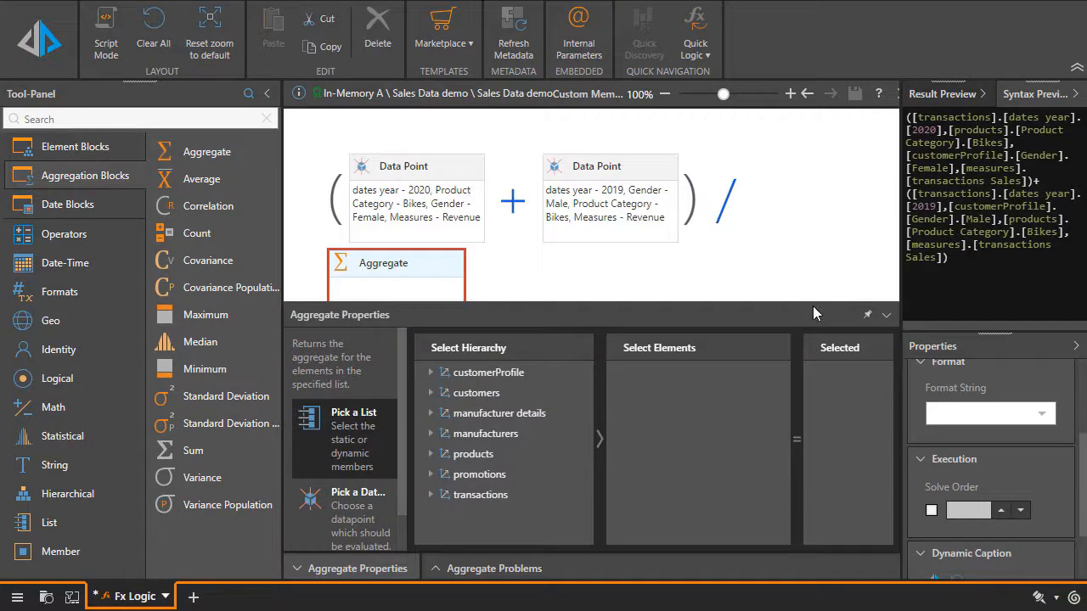
left_click(867, 314)
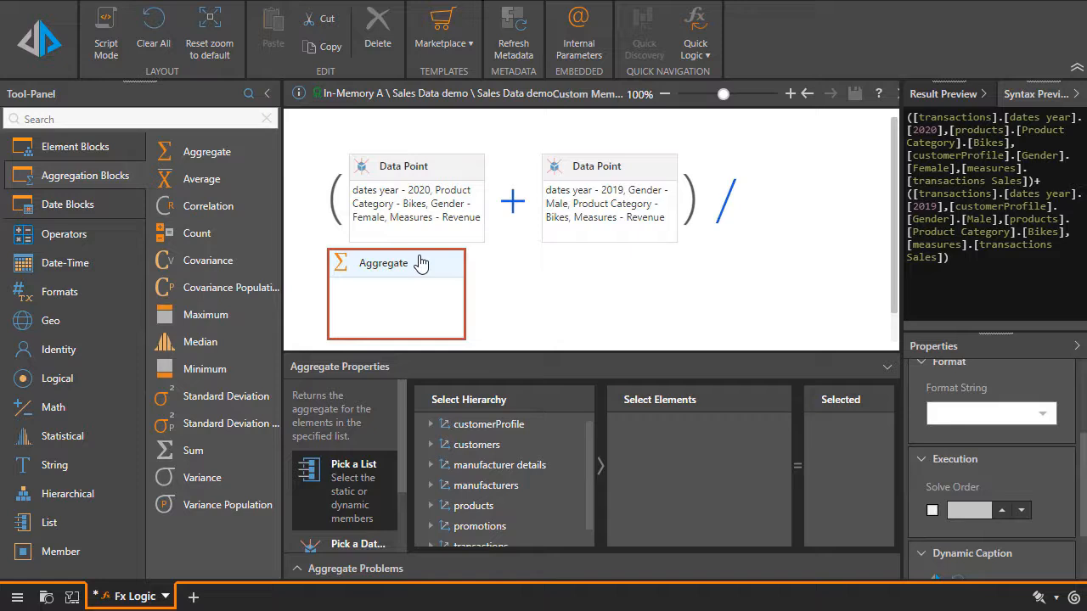
Step: Fill the Aggregate block's list with Alabama, Alaska, Arizona and Arkansas from the State hierarchy under customers
double_click(488, 450)
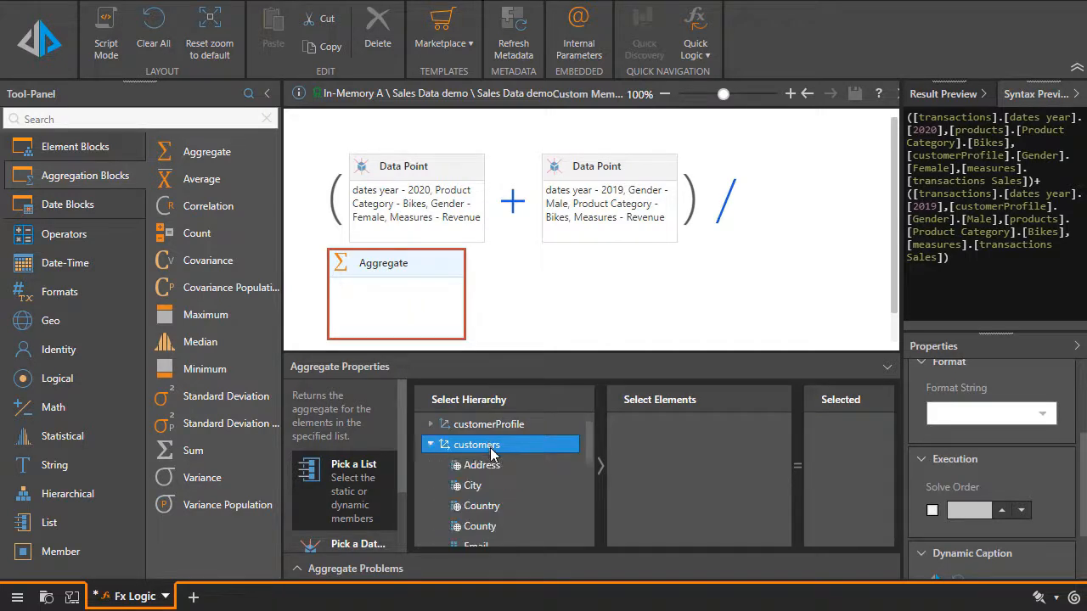
scroll(497, 484, "down", 4)
scroll(507, 519, "down", 2)
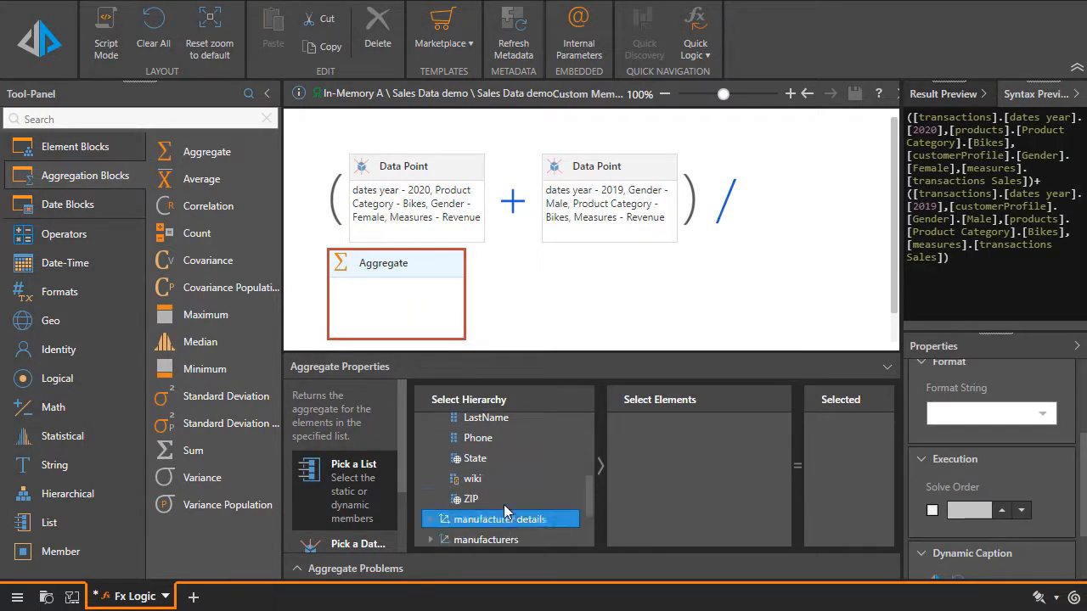
left_click(500, 463)
left_click(626, 475)
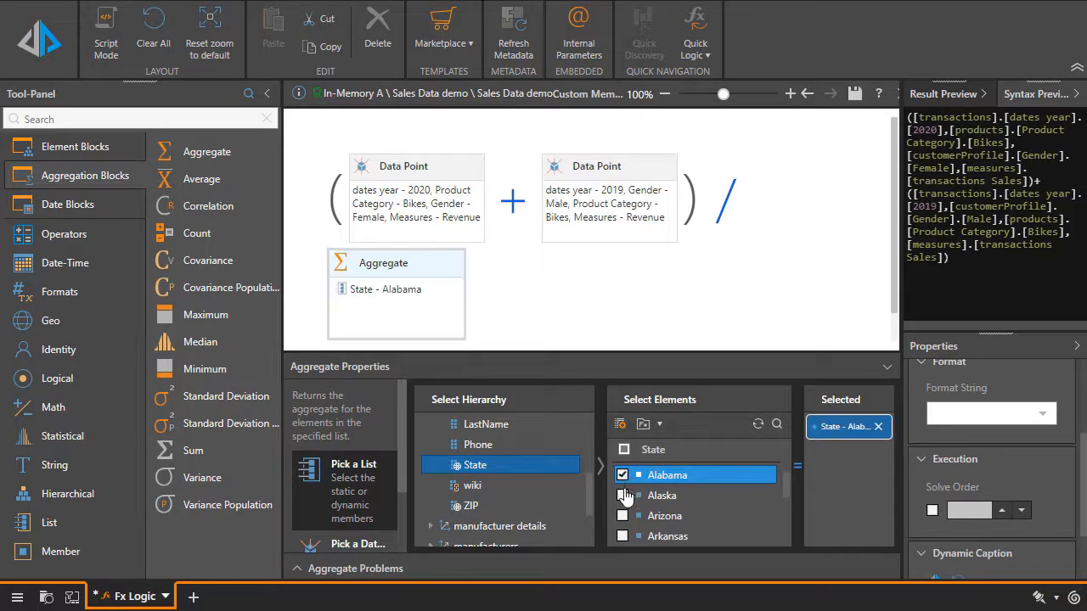
left_click(624, 495)
left_click(624, 516)
left_click(624, 536)
scroll(785, 497, "down", 4)
scroll(786, 499, "up", 3)
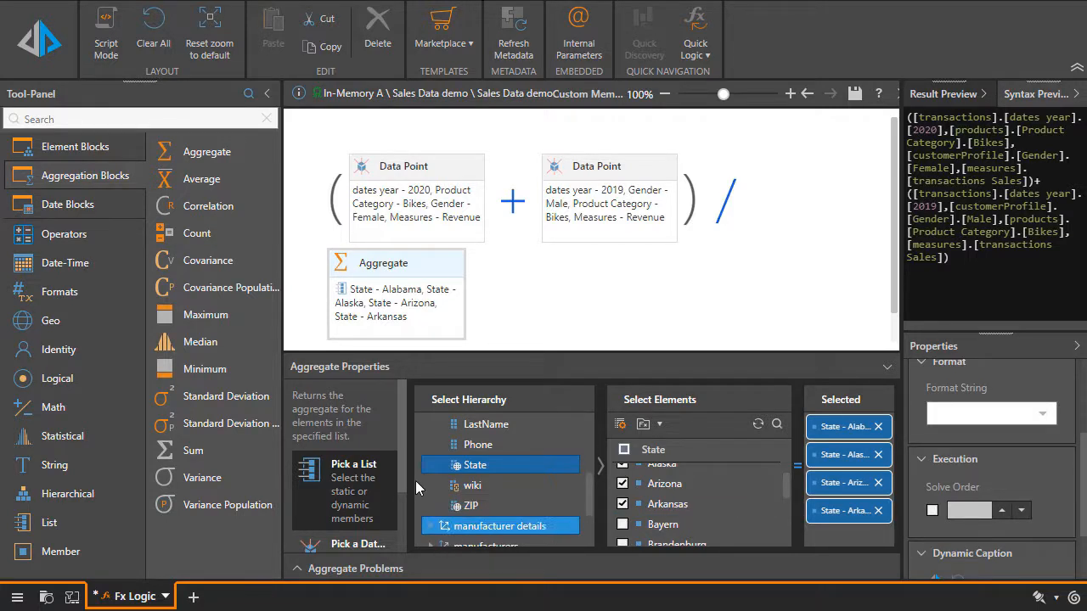
Step: Narrow the tool list and set the Aggregate block's data point to the Expenses measure from transactions
left_click_drag(403, 469, 404, 494)
left_click_drag(282, 491, 151, 473)
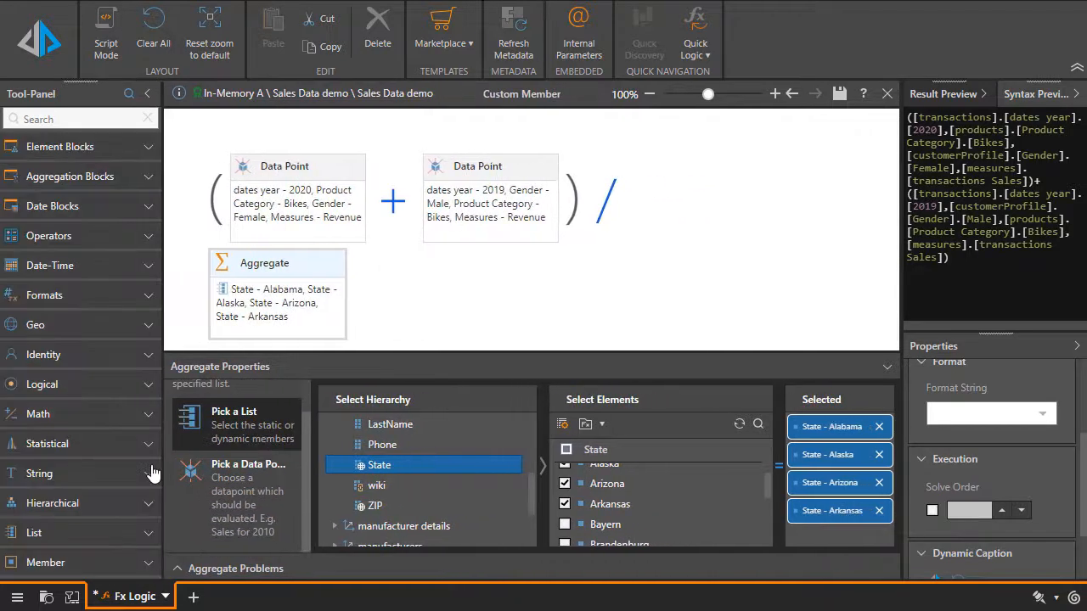
left_click(245, 497)
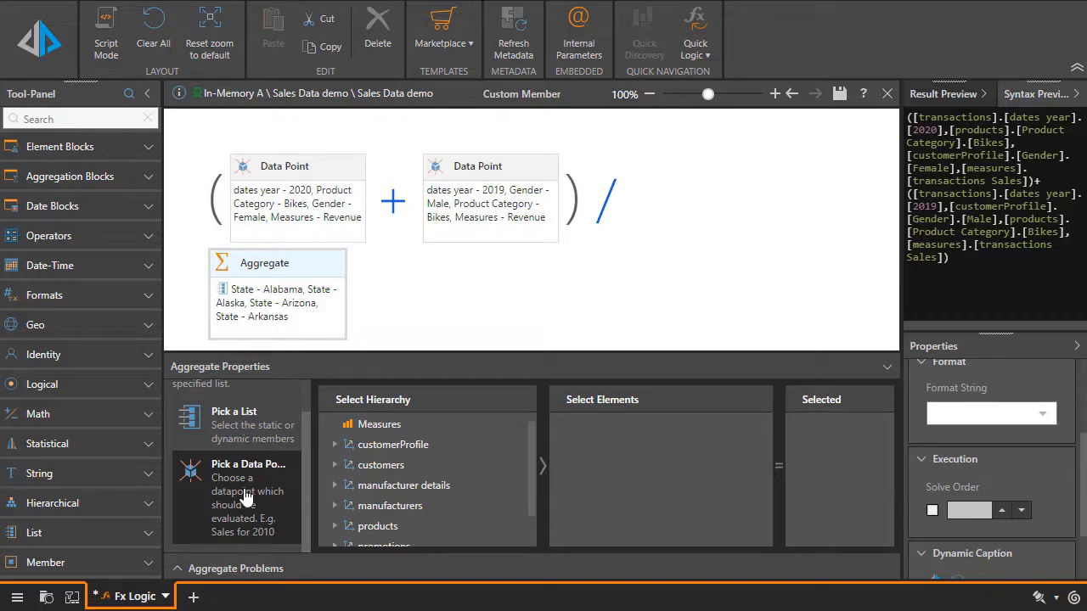
left_click(379, 424)
left_click(642, 471)
left_click(588, 511)
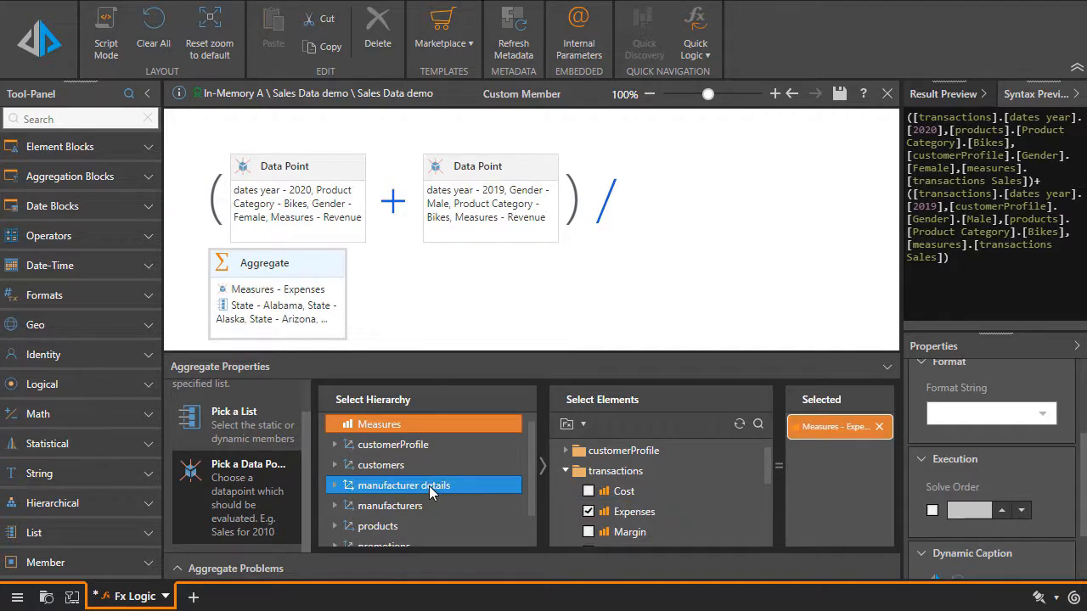
Step: Add the year 2018 from the transactions dates year hierarchy to the Aggregate block's data point
scroll(429, 486, "down", 1)
left_click(417, 528)
scroll(433, 501, "down", 3)
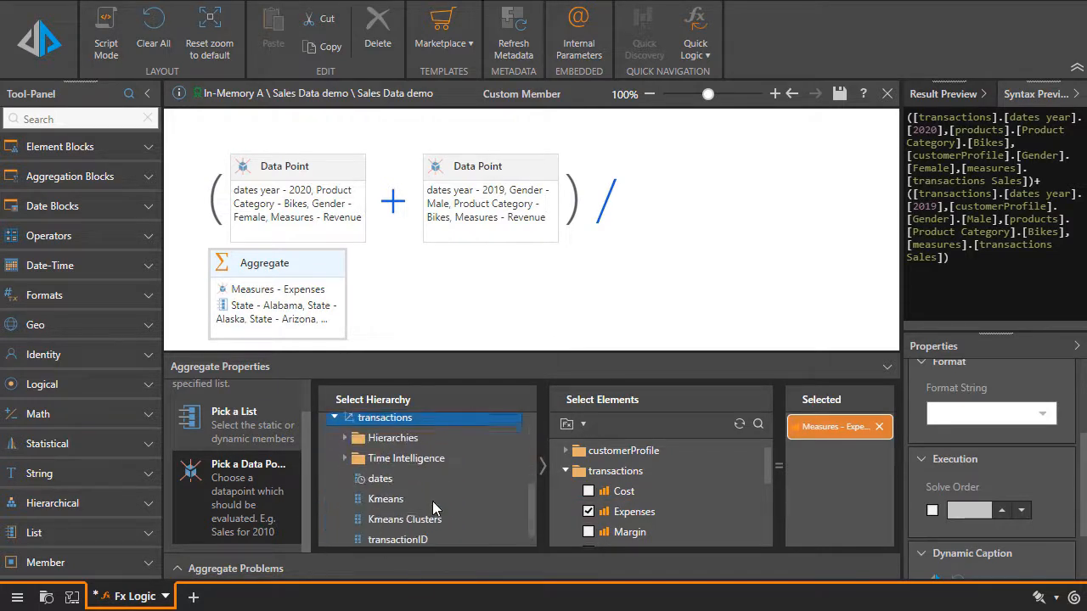
left_click(434, 459)
scroll(433, 464, "down", 2)
scroll(434, 464, "down", 2)
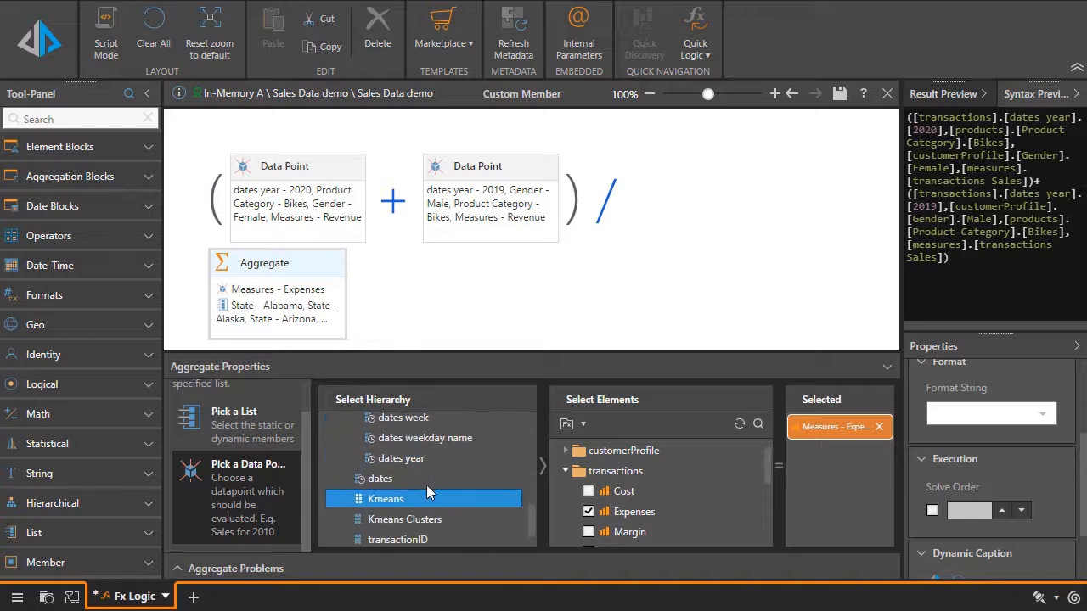
left_click(436, 464)
left_click(565, 496)
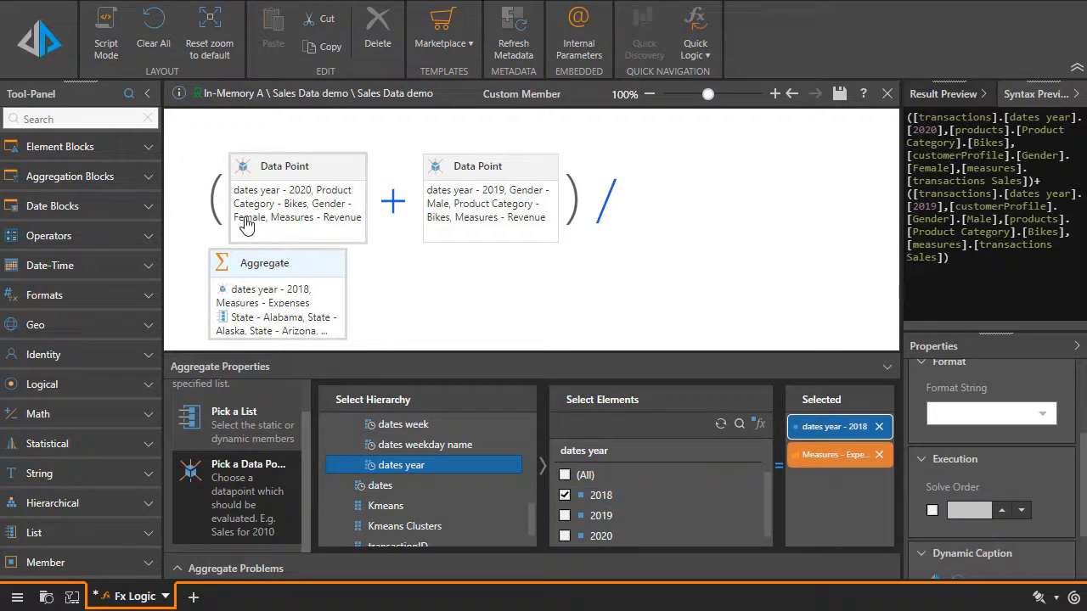
Step: Preview the result of the complete formula and examine its generated syntax
left_click(930, 90)
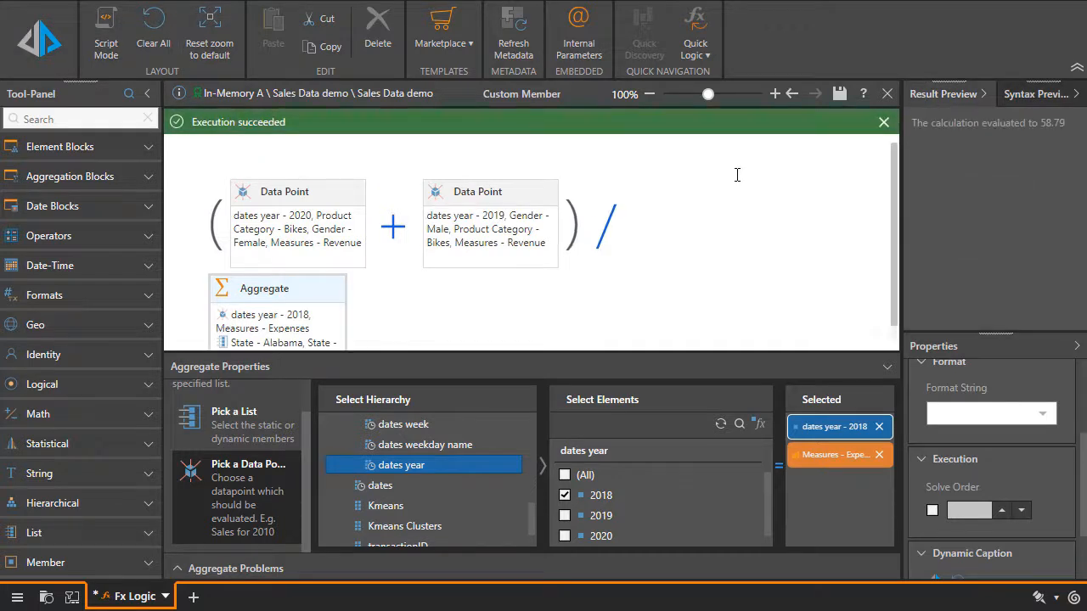
left_click(1047, 95)
left_click_drag(1025, 334, 1027, 291)
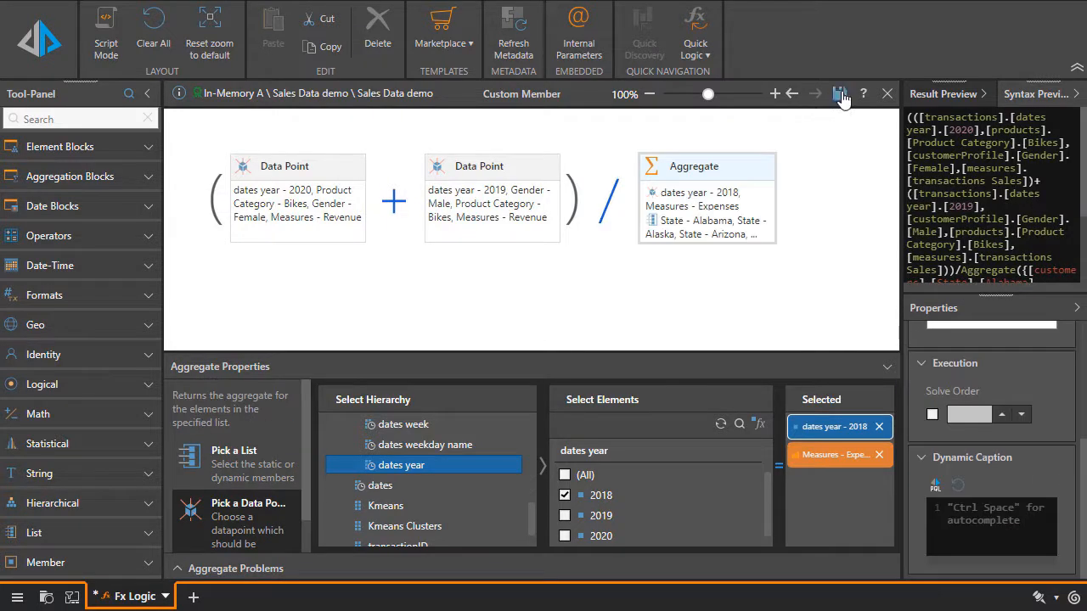
Step: Save the custom member formula as "calc 1" in the Analysts Content folder
left_click(839, 93)
left_click(337, 445)
type("calc 1")
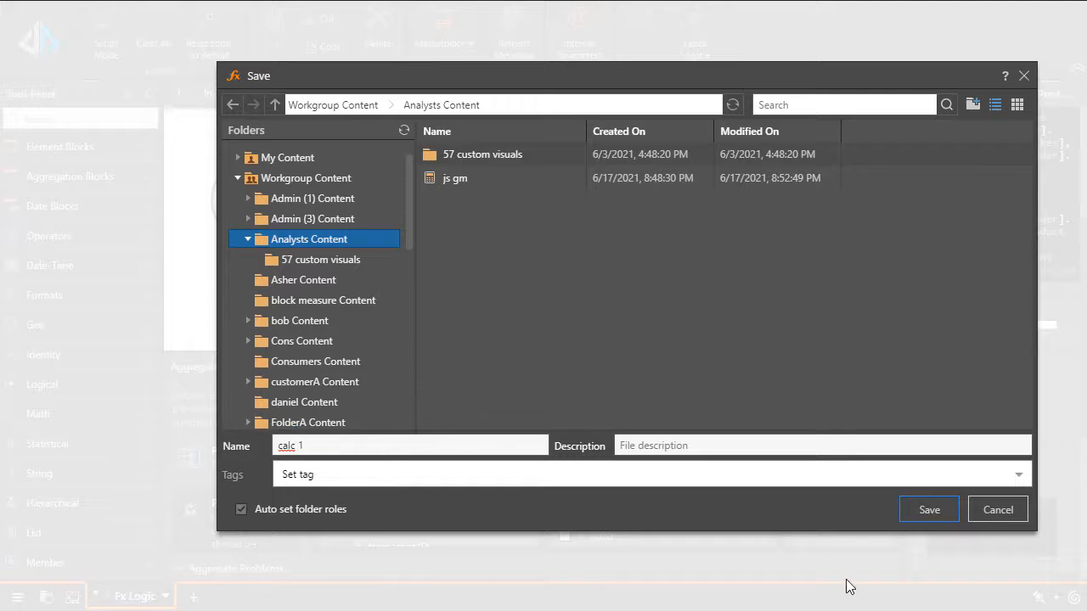
left_click(929, 512)
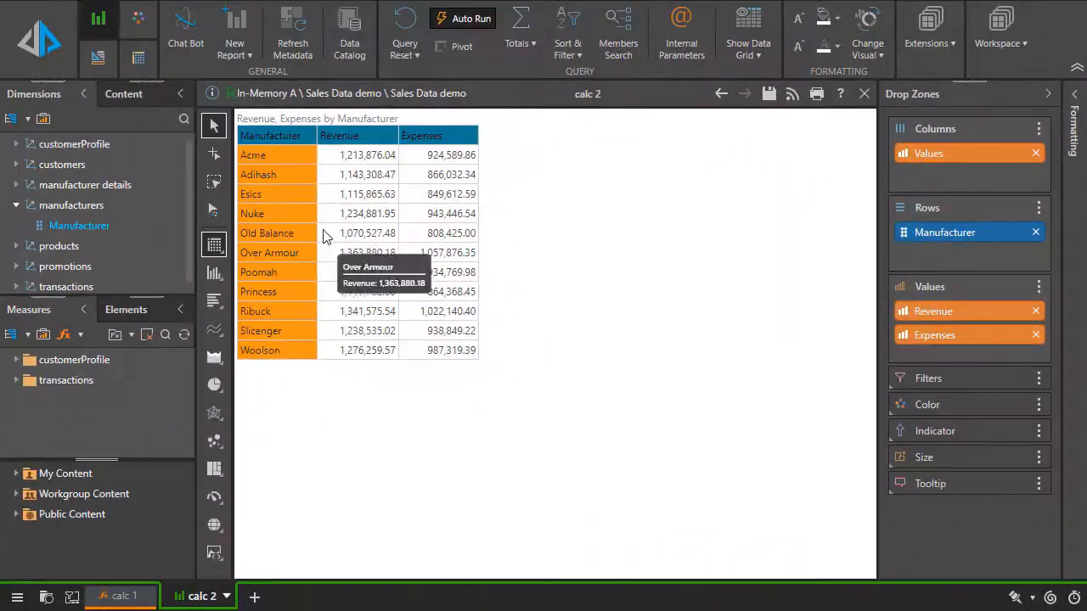
Step: Create a Percentage variance quick calculation measure from the Revenue and Expenses columns of the manufacturer grid
left_click(361, 143)
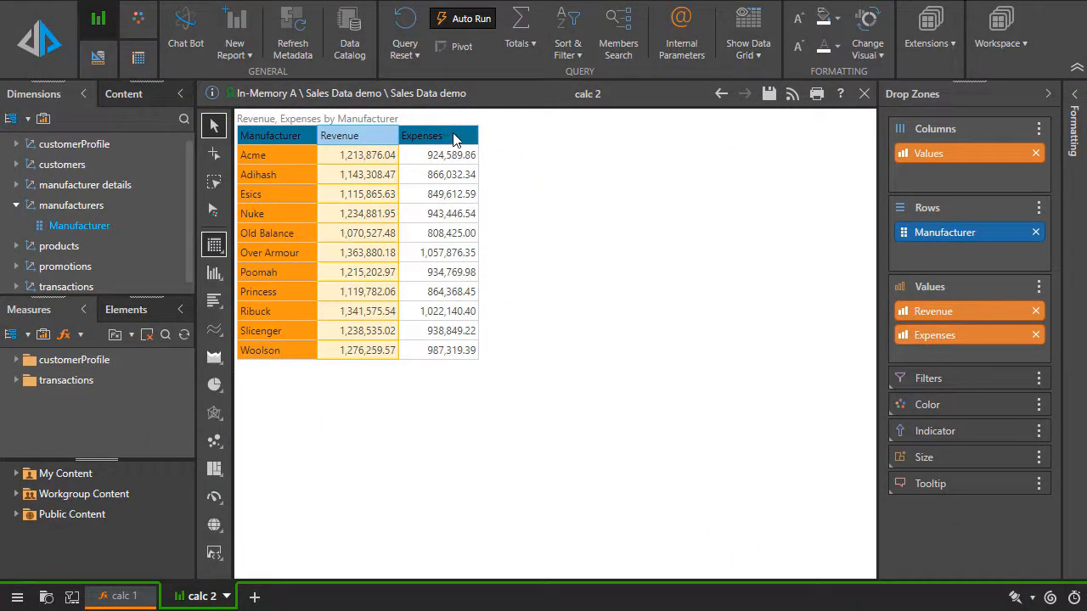
left_click(453, 138, "ctrl")
right_click(453, 139)
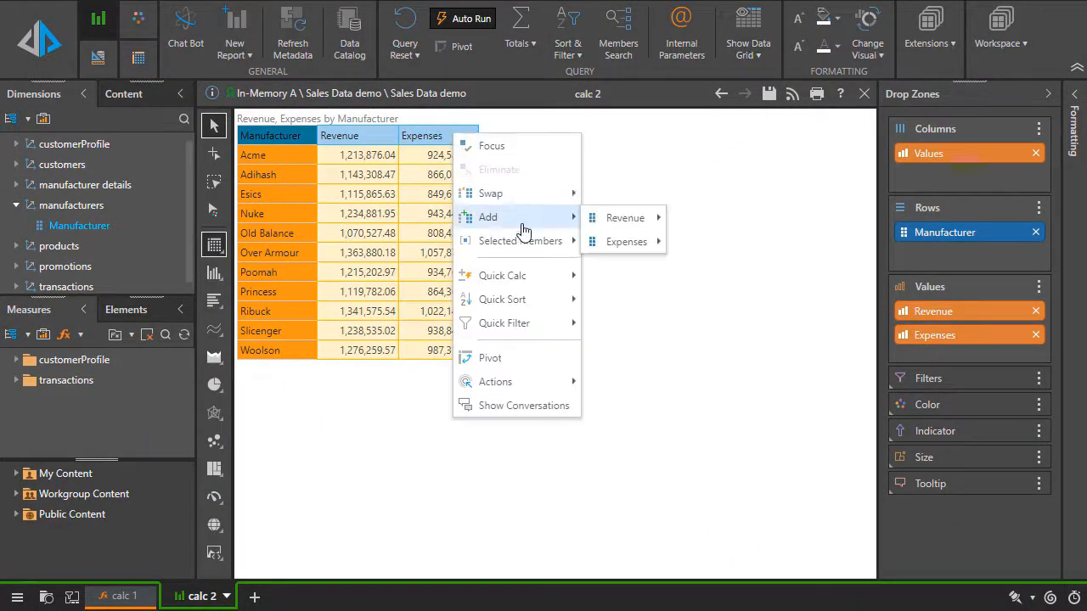
mouse_move(553, 281)
mouse_move(658, 283)
mouse_move(766, 281)
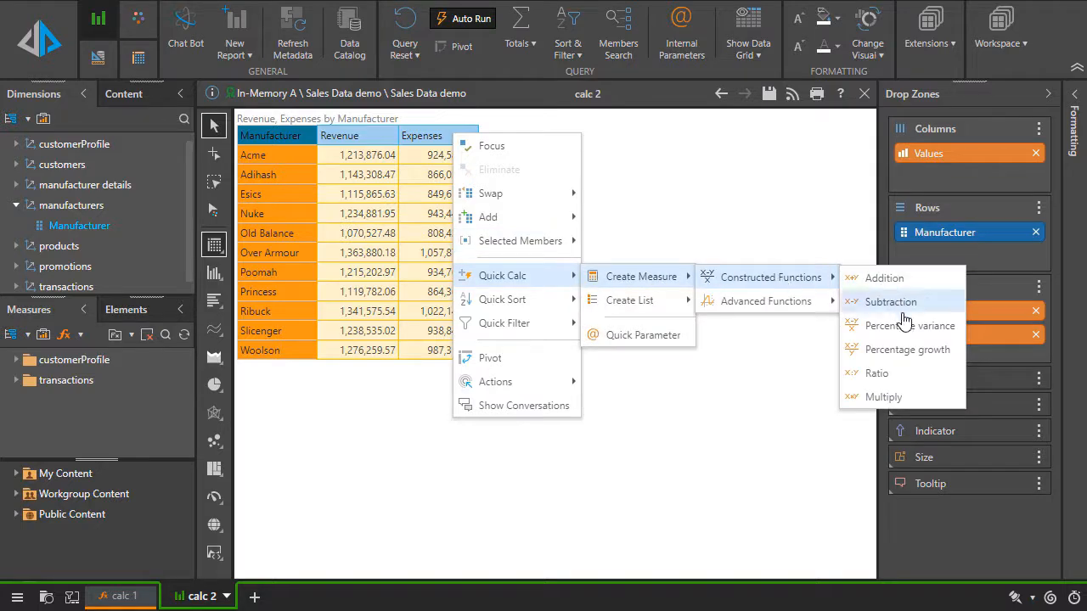
left_click(839, 320)
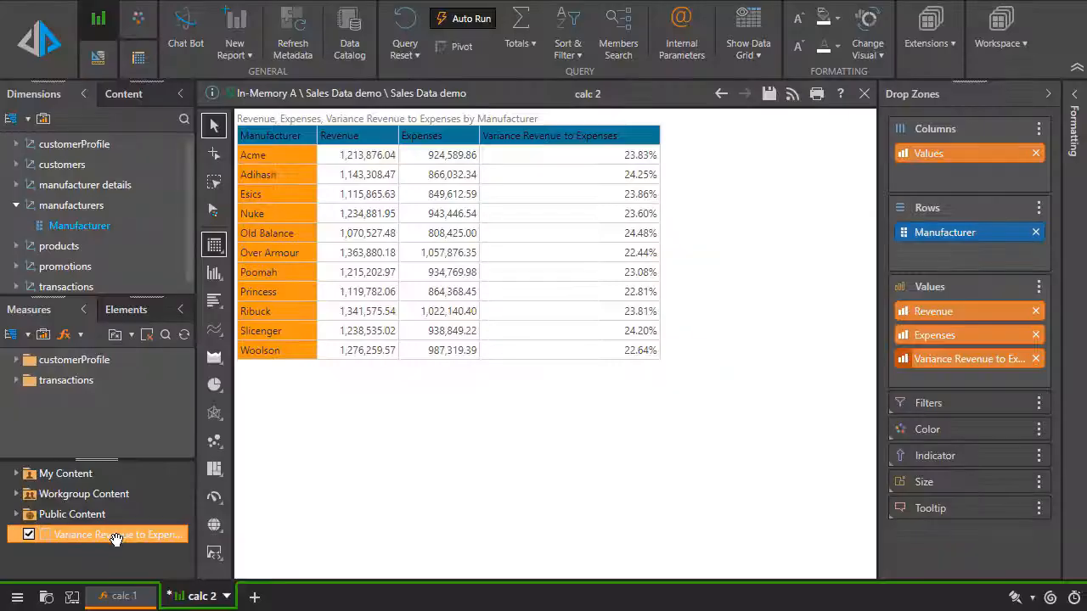
Step: Rename the Variance Revenue to Expenses calculation as "gross margin"
right_click(119, 533)
left_click(150, 466)
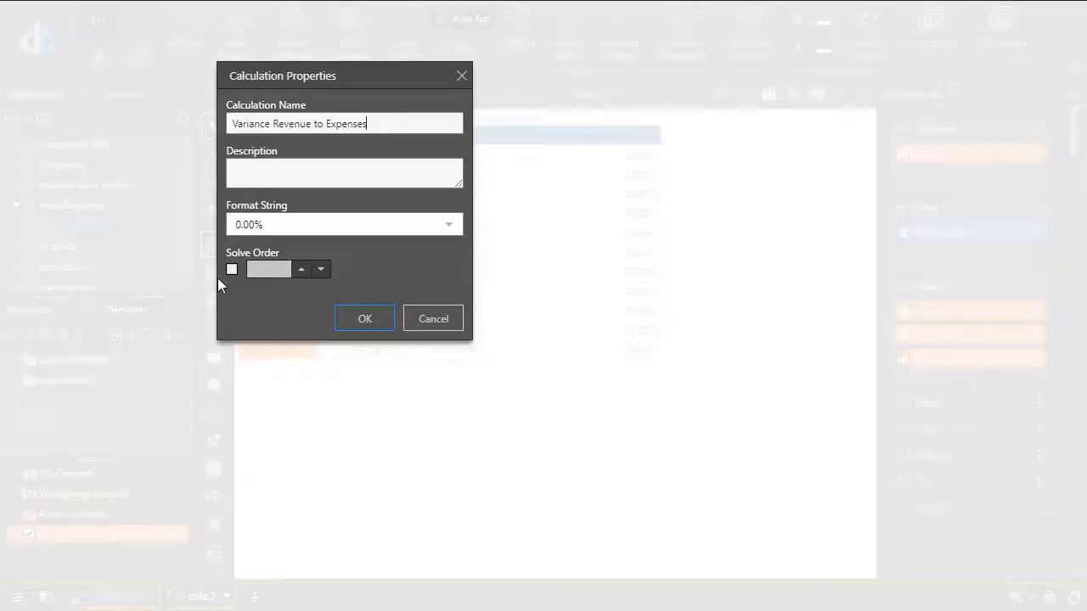
left_click_drag(384, 124, 176, 110)
type("gr")
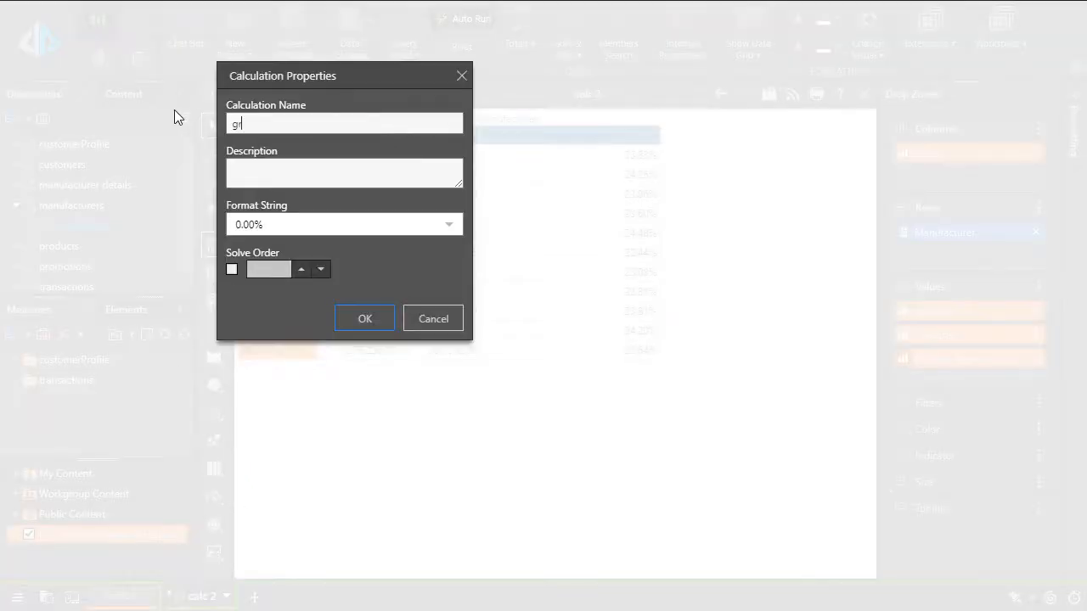
type("oss margin")
left_click(366, 321)
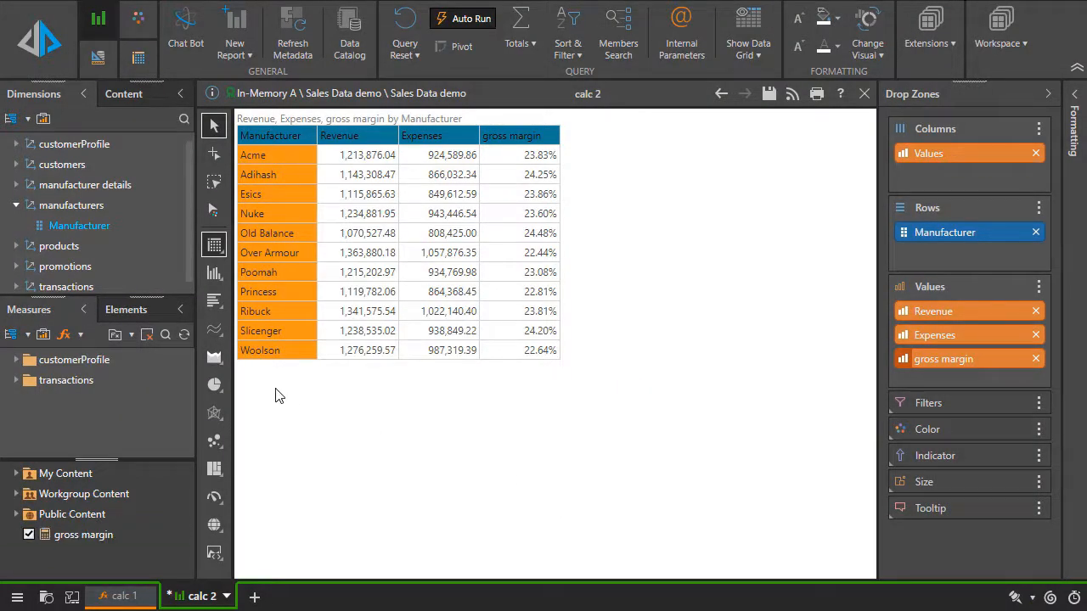
Step: Open the gross margin calculation in Formulate and examine the data points in its formula
left_click(119, 535)
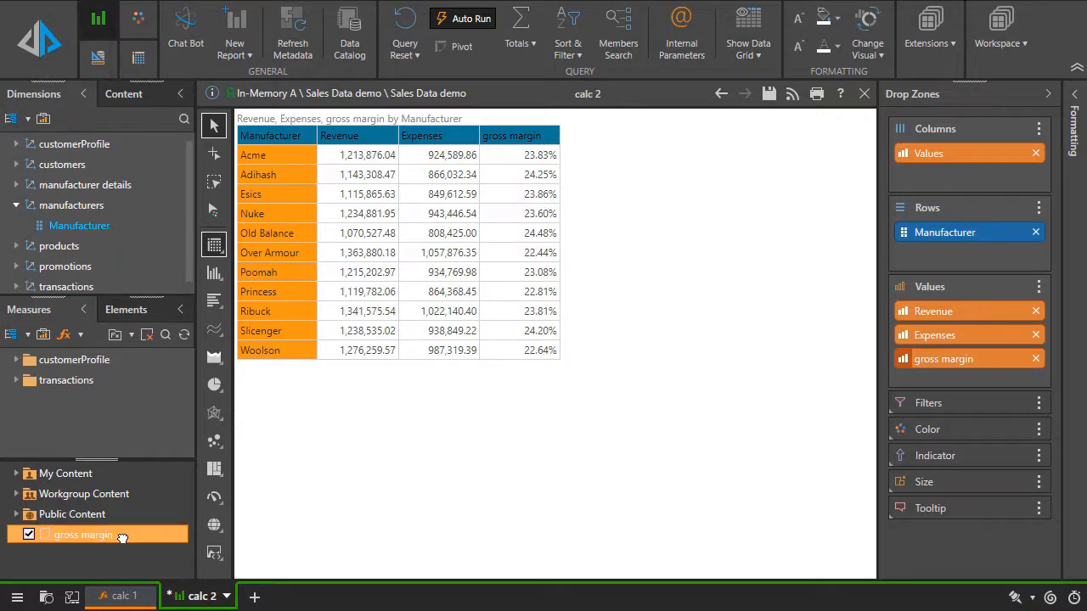
right_click(119, 535)
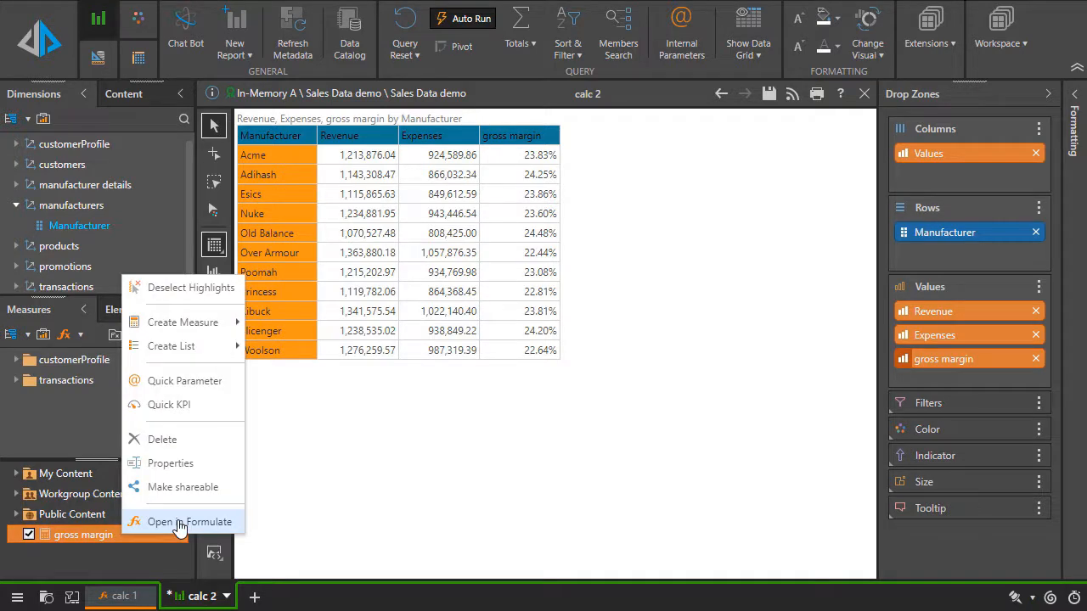
left_click(180, 524)
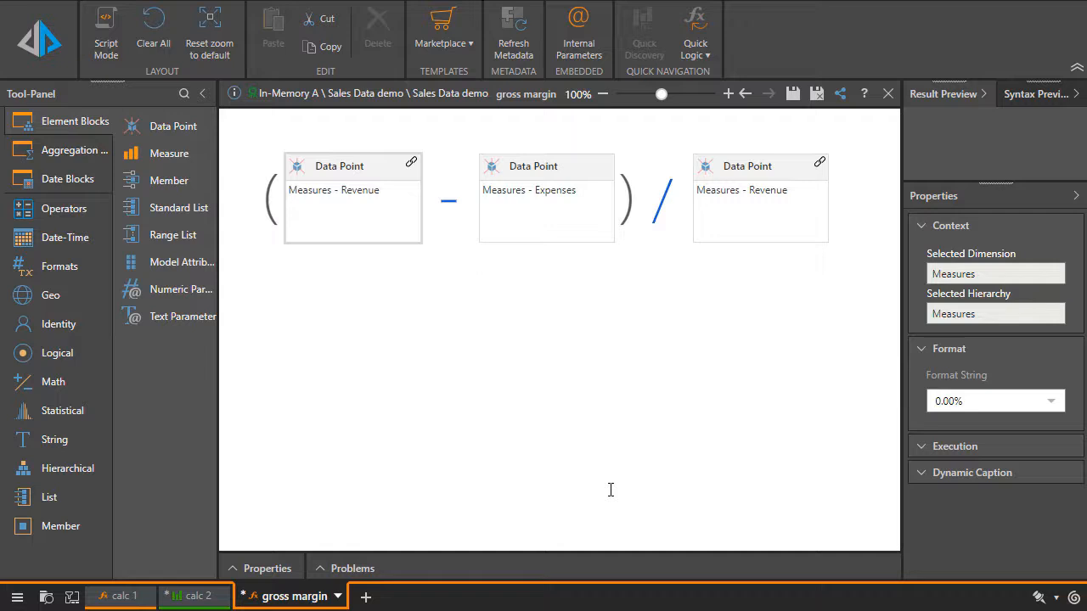
left_click(347, 174)
left_click(577, 180)
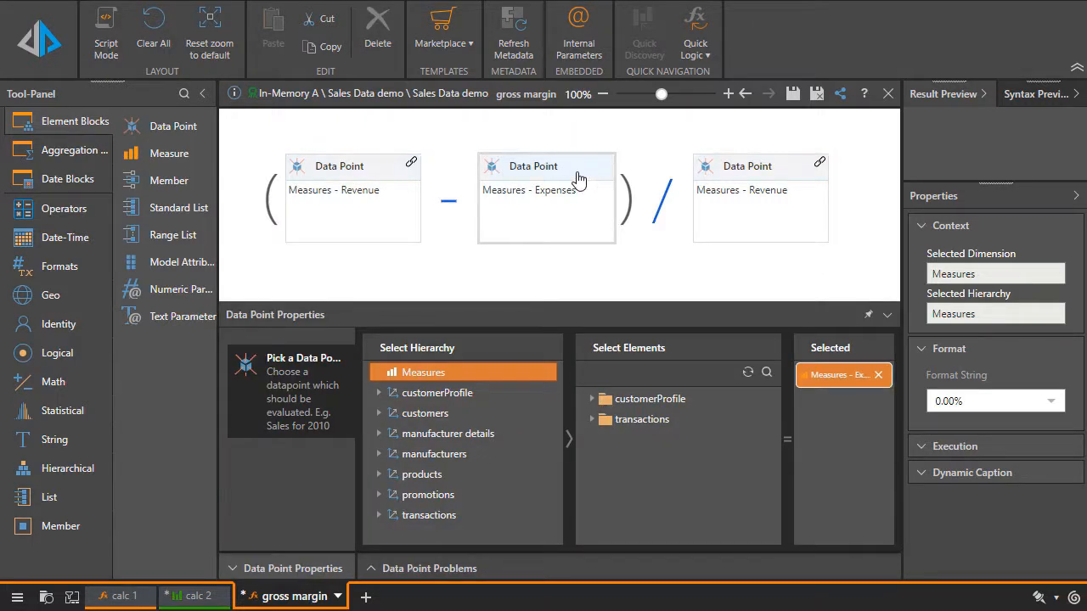
left_click(753, 178)
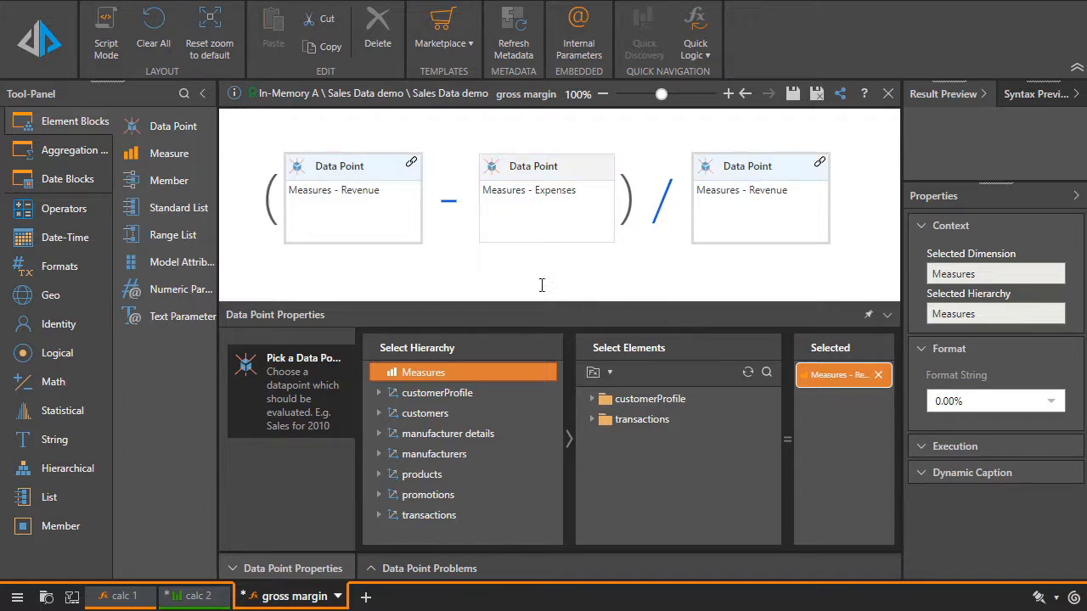
Step: Find the Round math function and insert it at the start of the gross margin formula
left_click(253, 202)
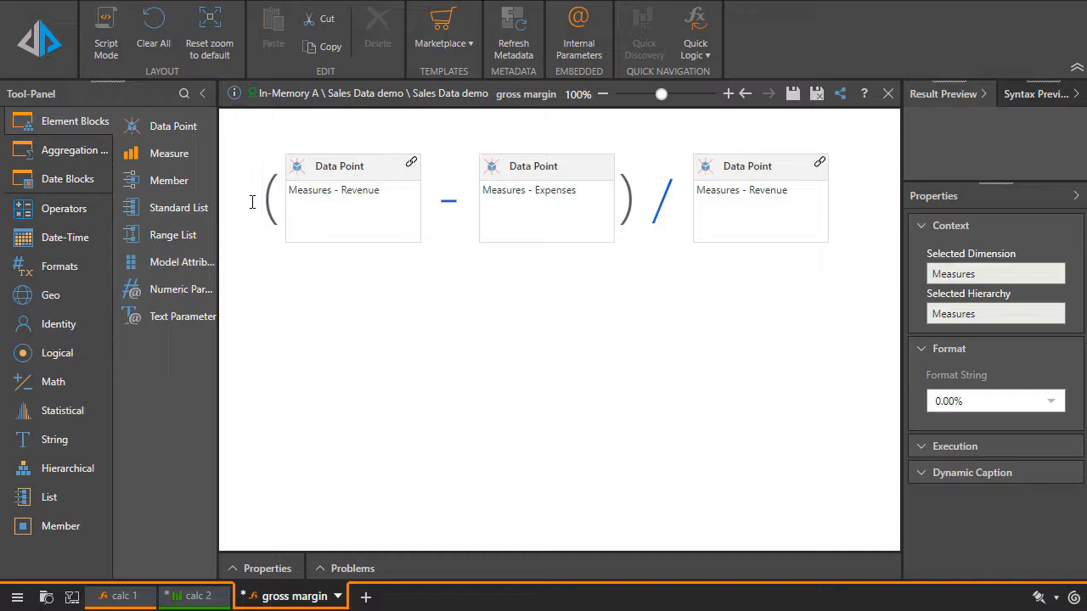
left_click(184, 94)
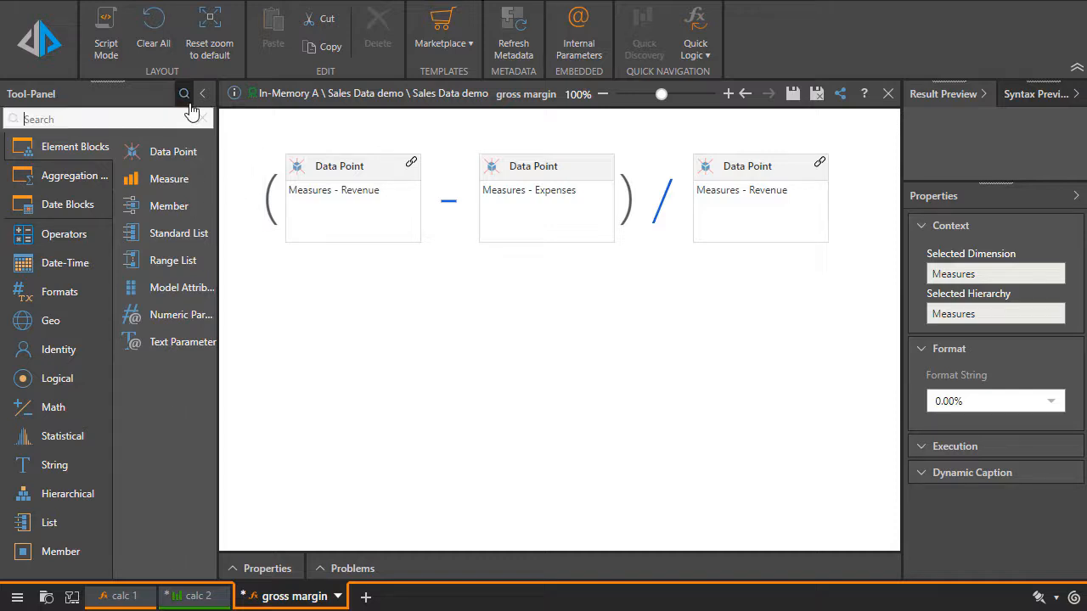
type("round")
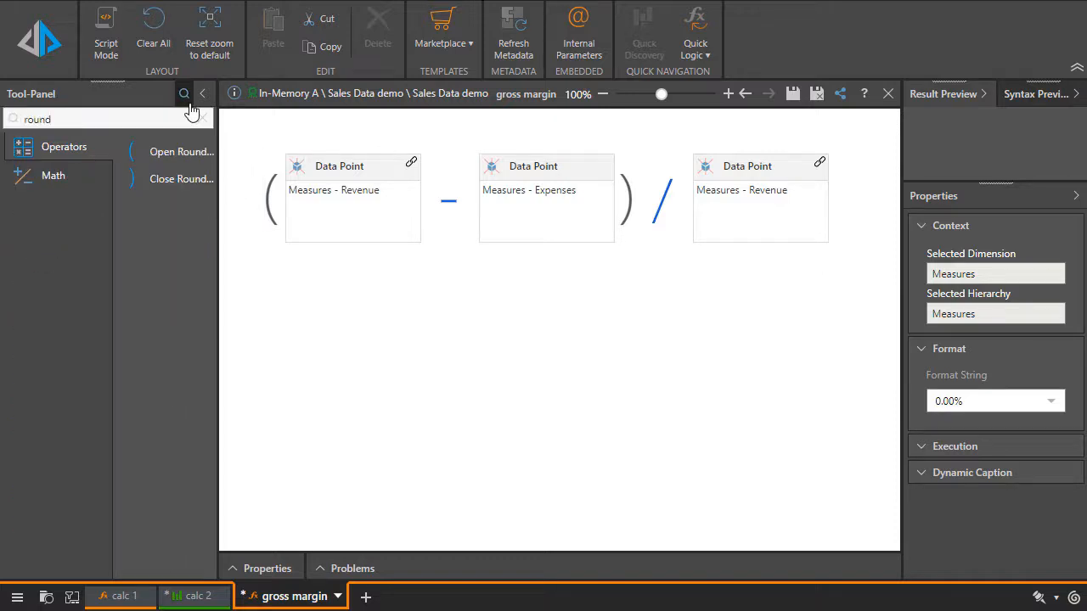
left_click(24, 179)
left_click(164, 178)
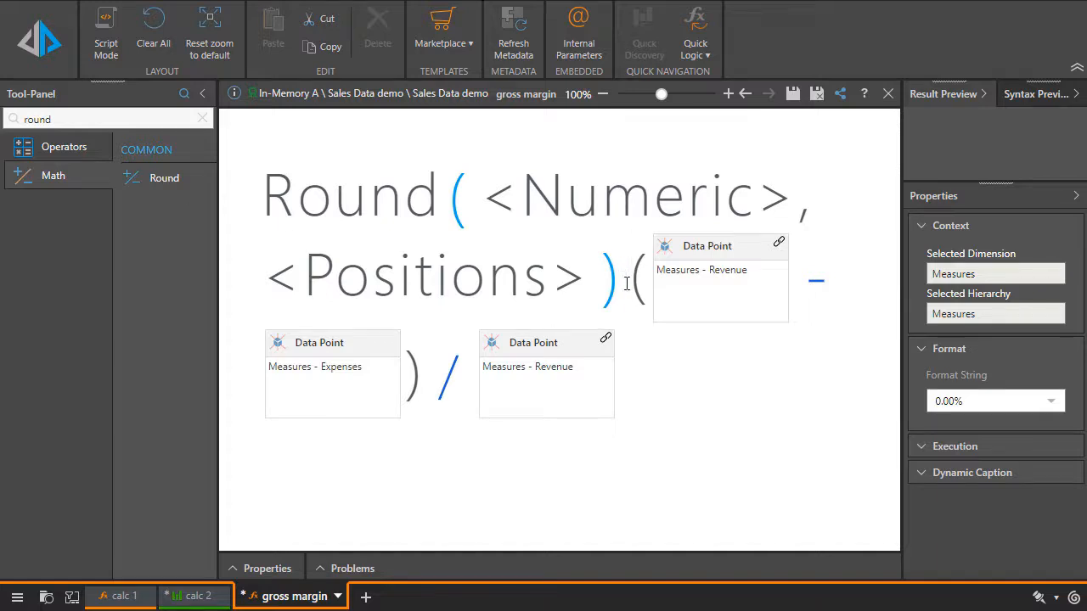
Step: Move the margin expression into Round's Numeric argument and set its Positions argument to 1
left_click_drag(629, 280, 648, 374)
left_click(321, 19)
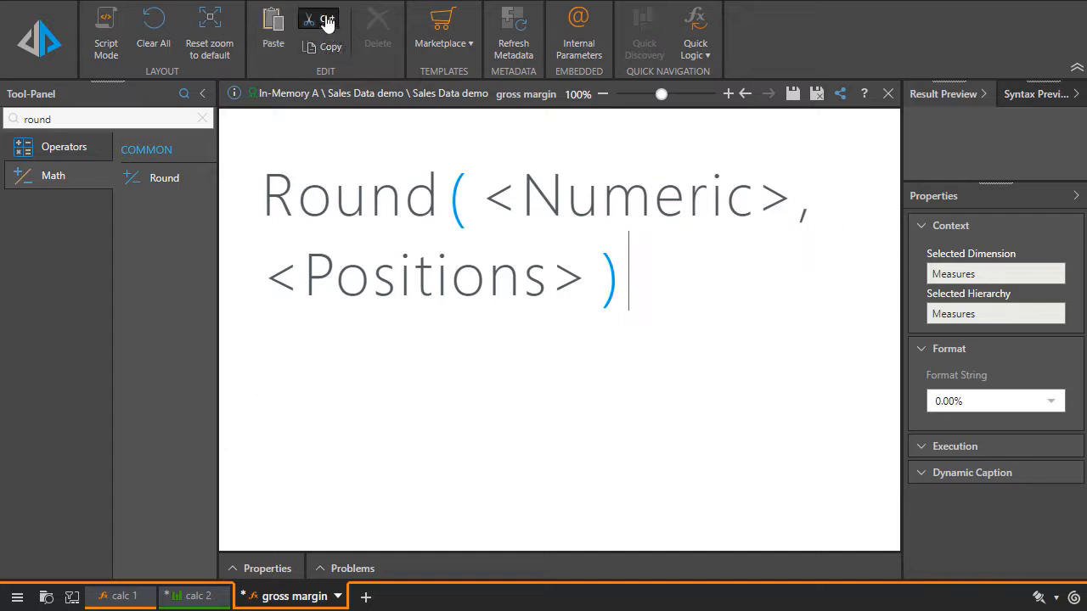
left_click_drag(502, 201, 793, 201)
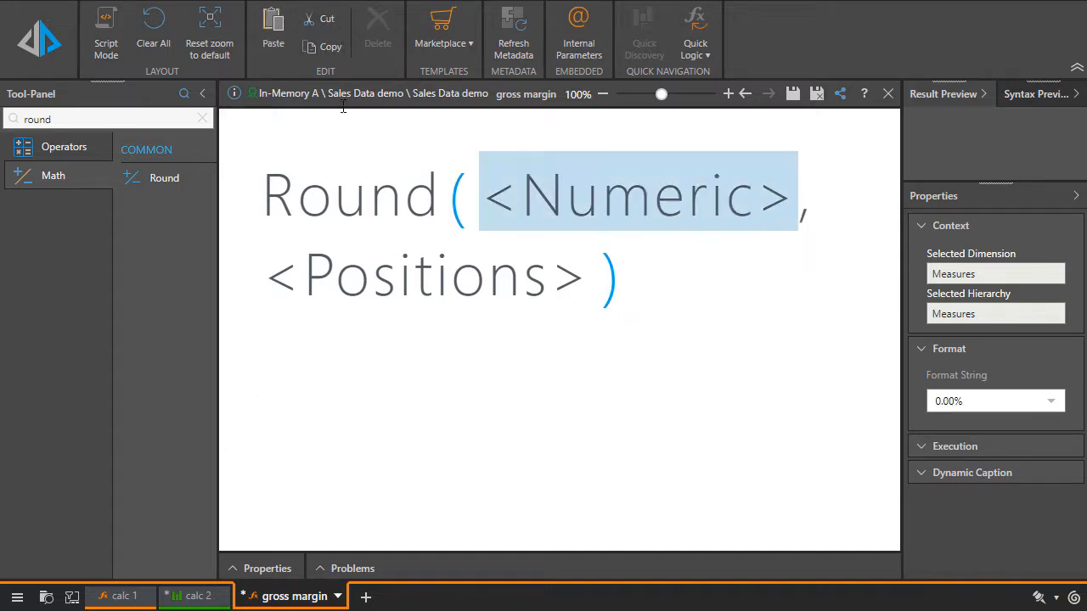
left_click(273, 34)
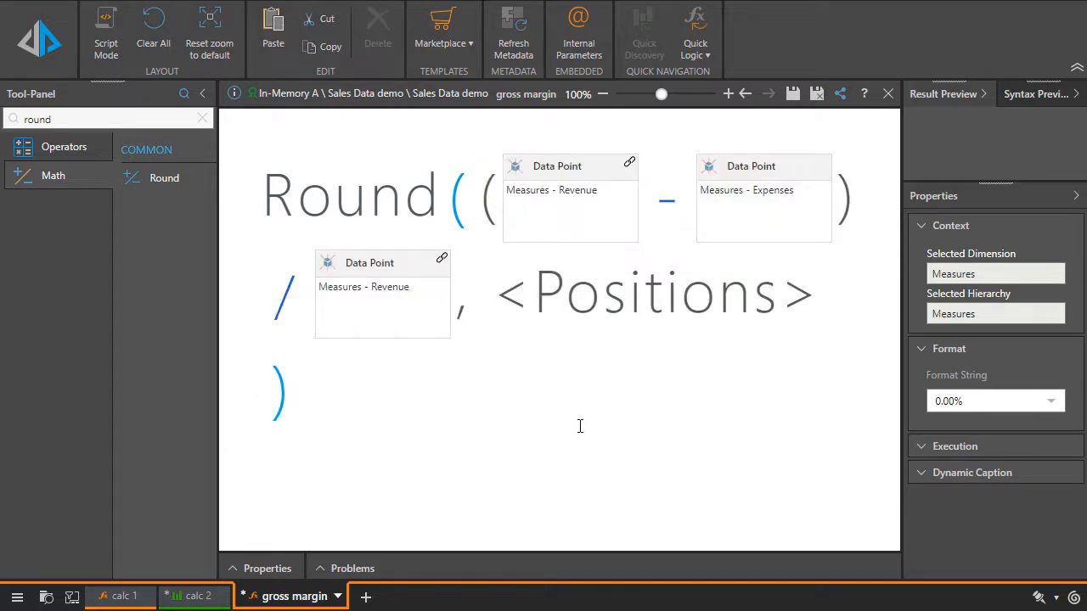
left_click_drag(501, 297, 832, 292)
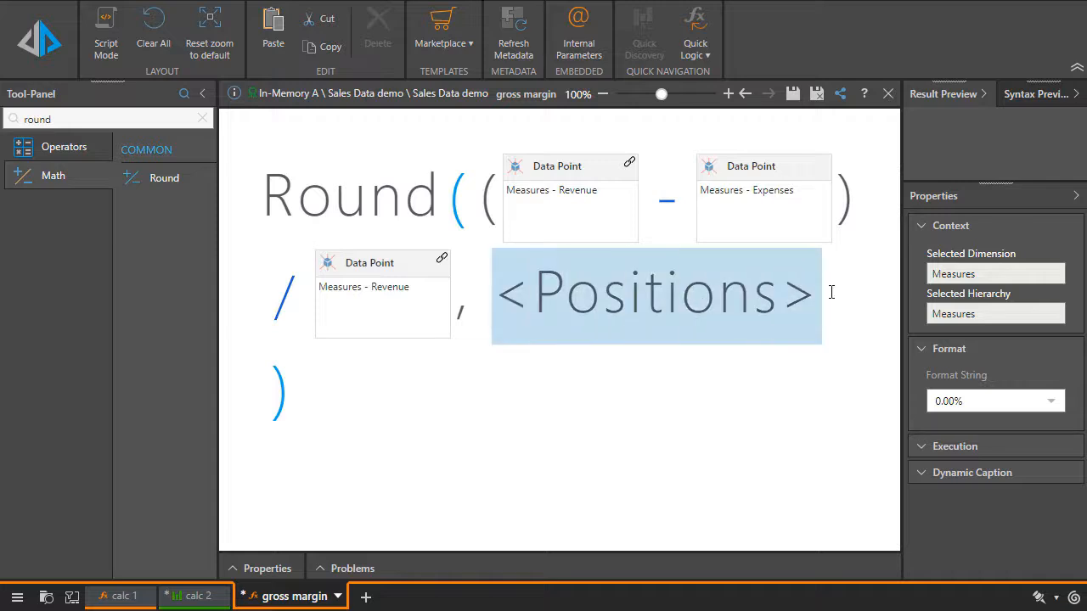
type("1")
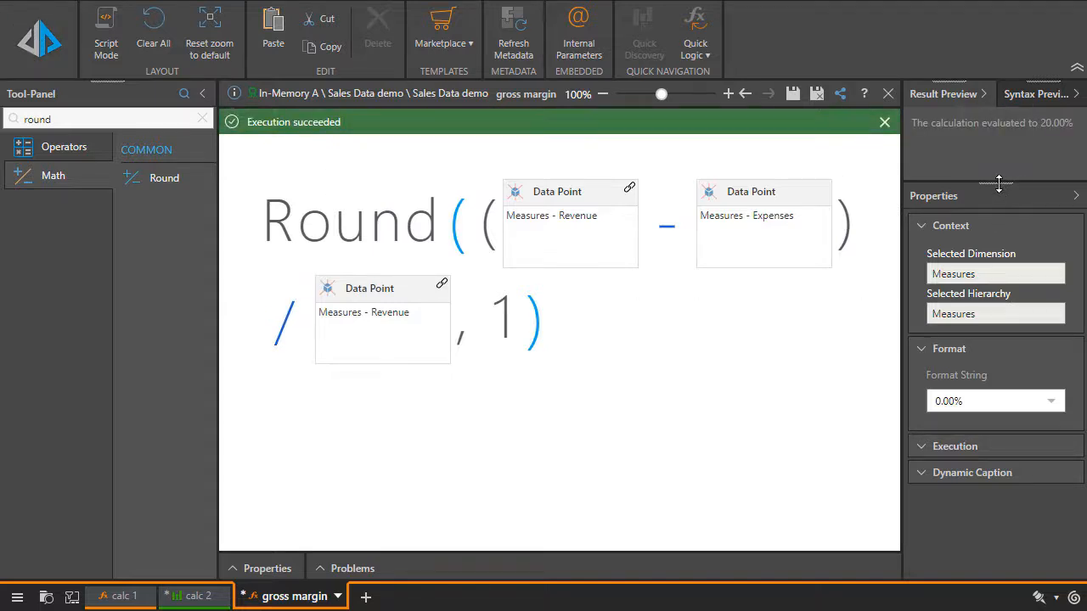
Step: Save the rounded gross margin formula and return to the calc 2 report
left_click_drag(998, 184, 1000, 234)
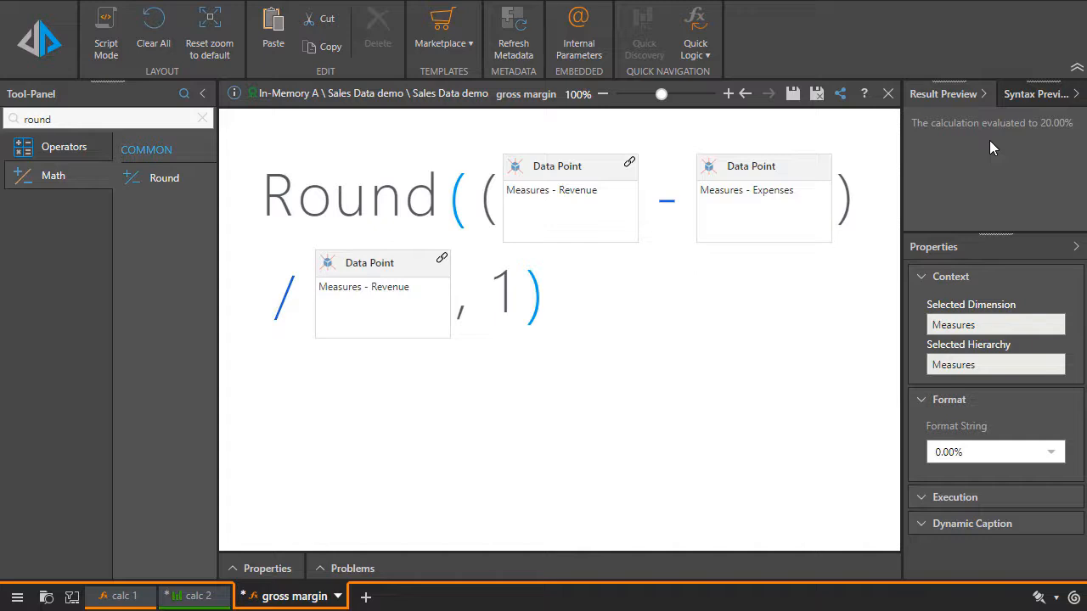
left_click(790, 98)
left_click(204, 595)
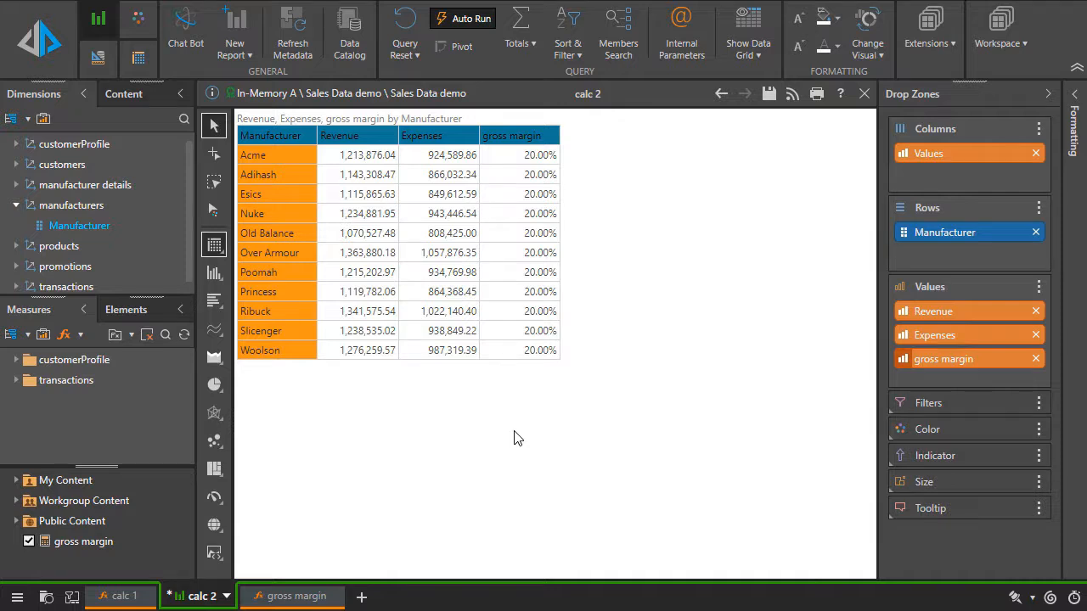
Step: Try to make the gross margin formula shareable, cancelling at the save dialog
right_click(91, 548)
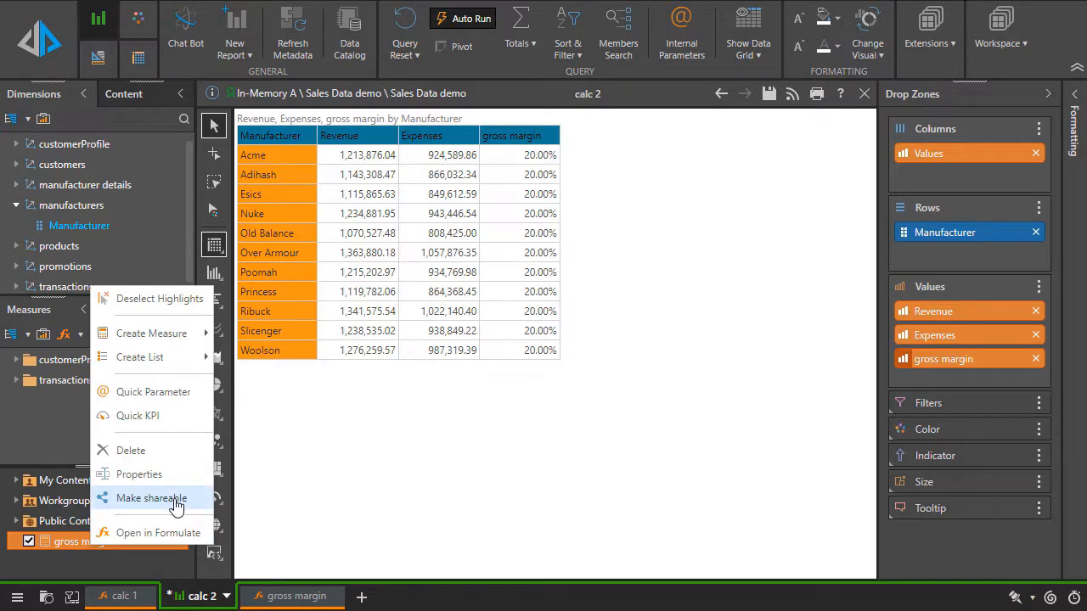
left_click(297, 600)
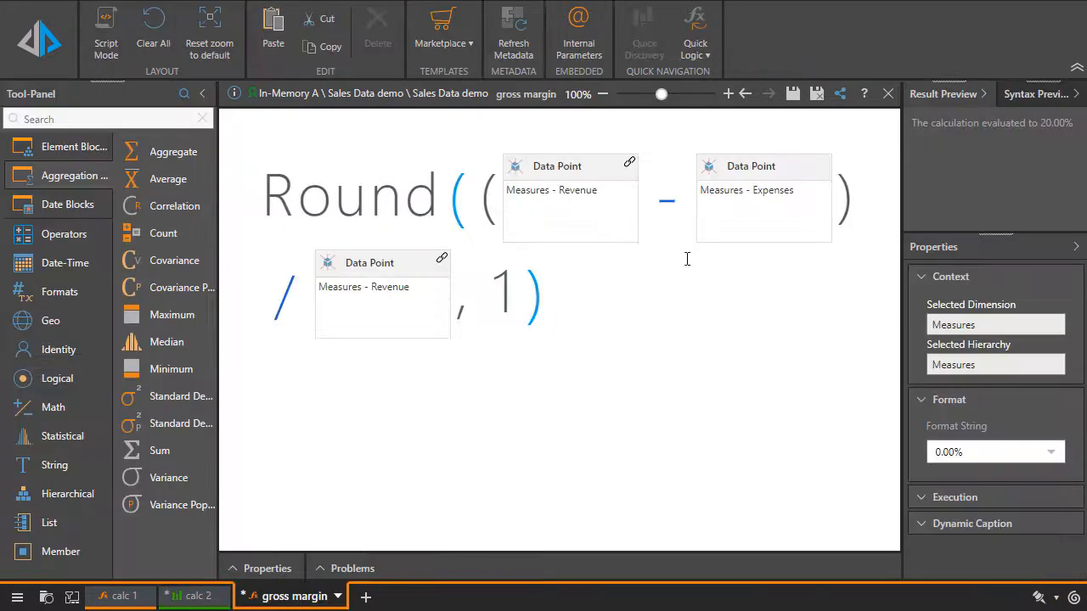
left_click(839, 102)
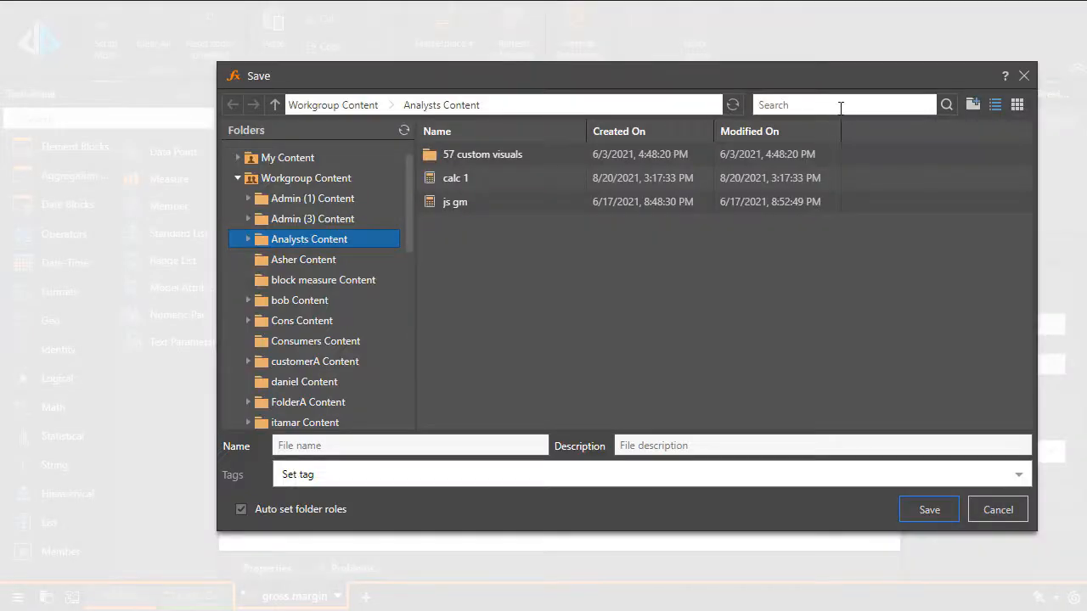
left_click(1001, 511)
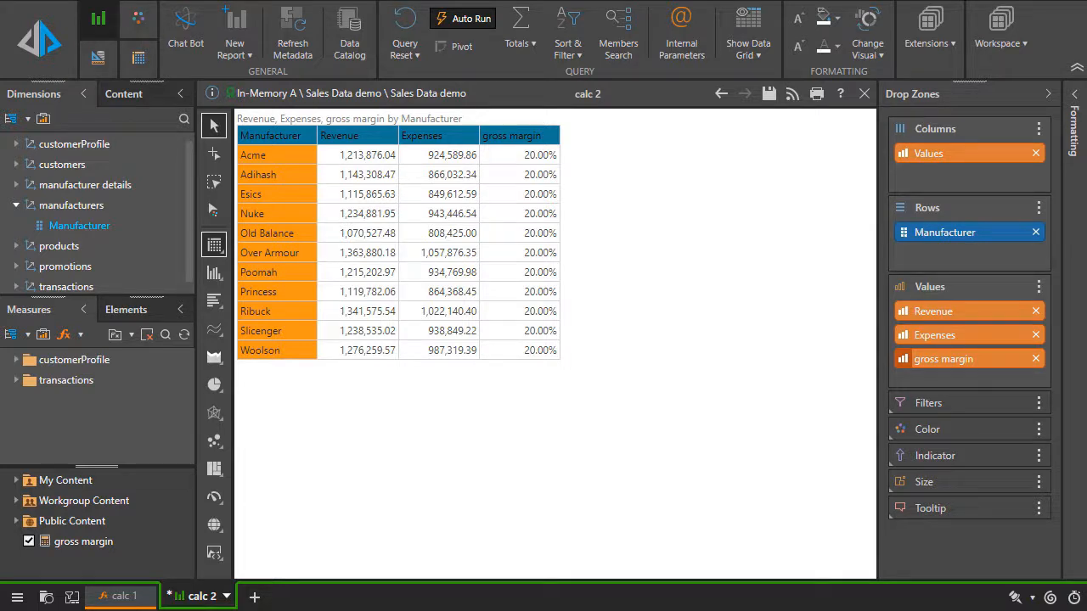
Step: Create a new formula on the Sales Data demo model and switch it to script mode
left_click(254, 598)
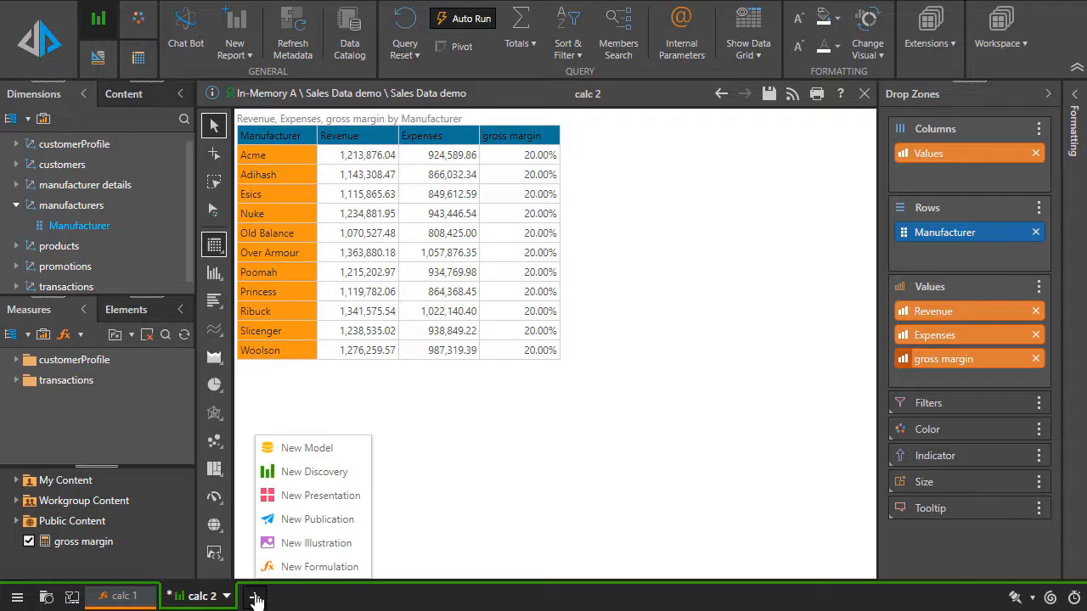
left_click(272, 569)
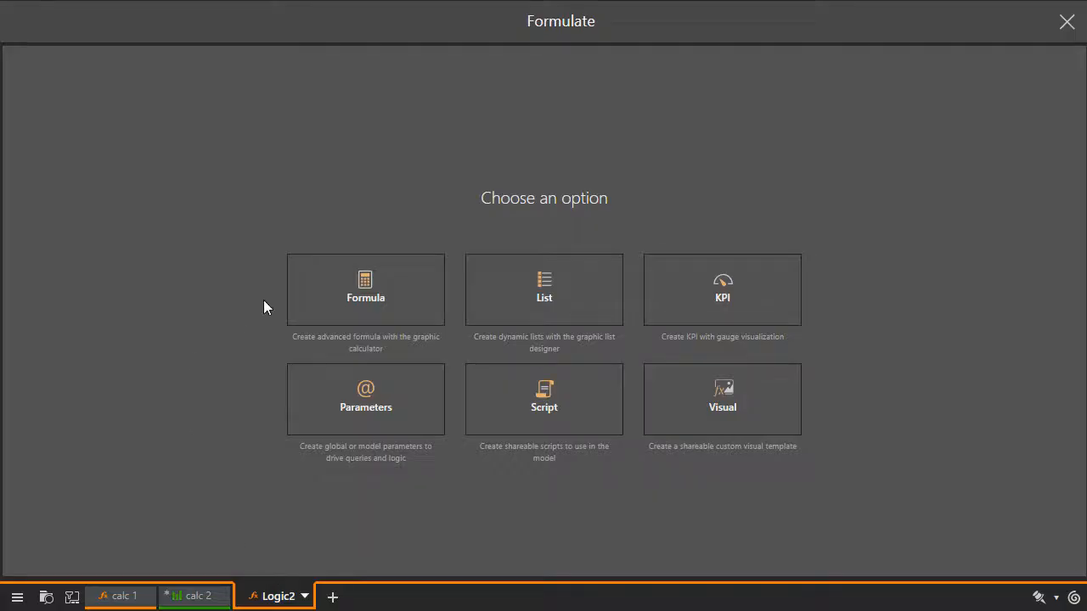
left_click(388, 291)
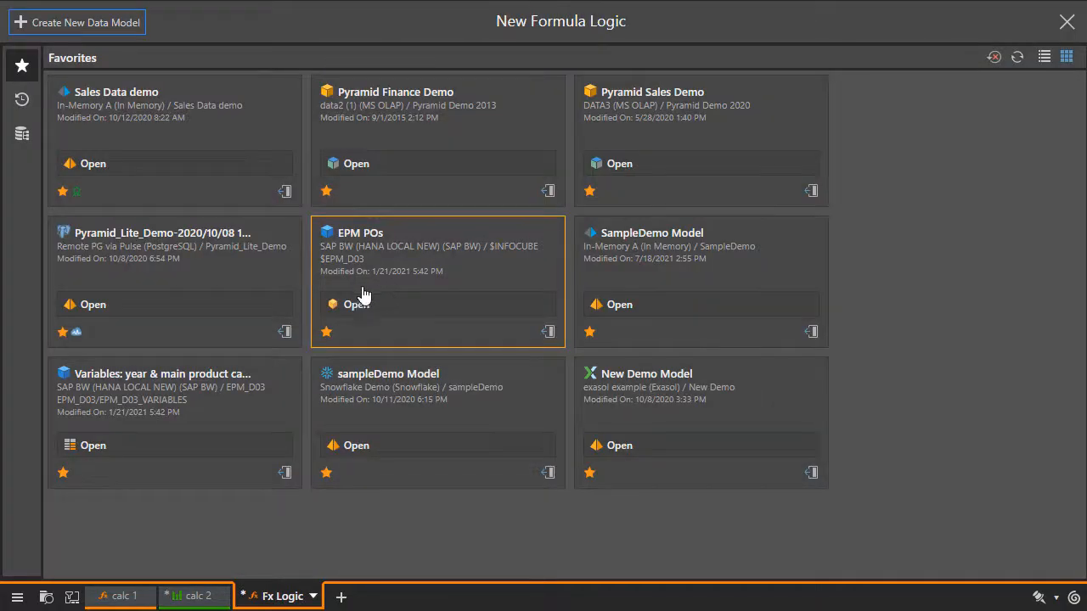
left_click(216, 167)
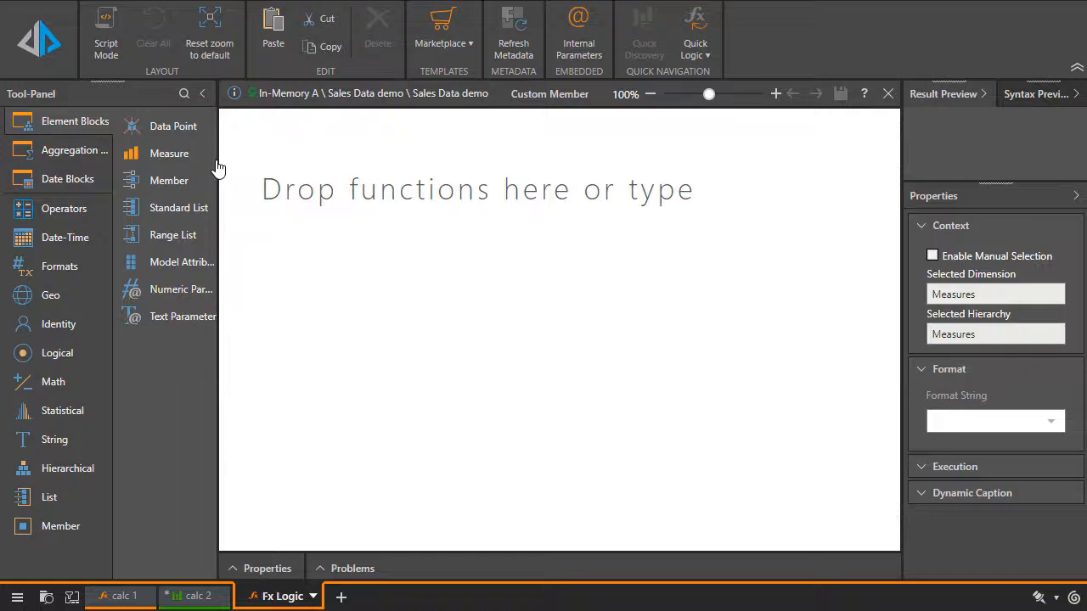
left_click(113, 42)
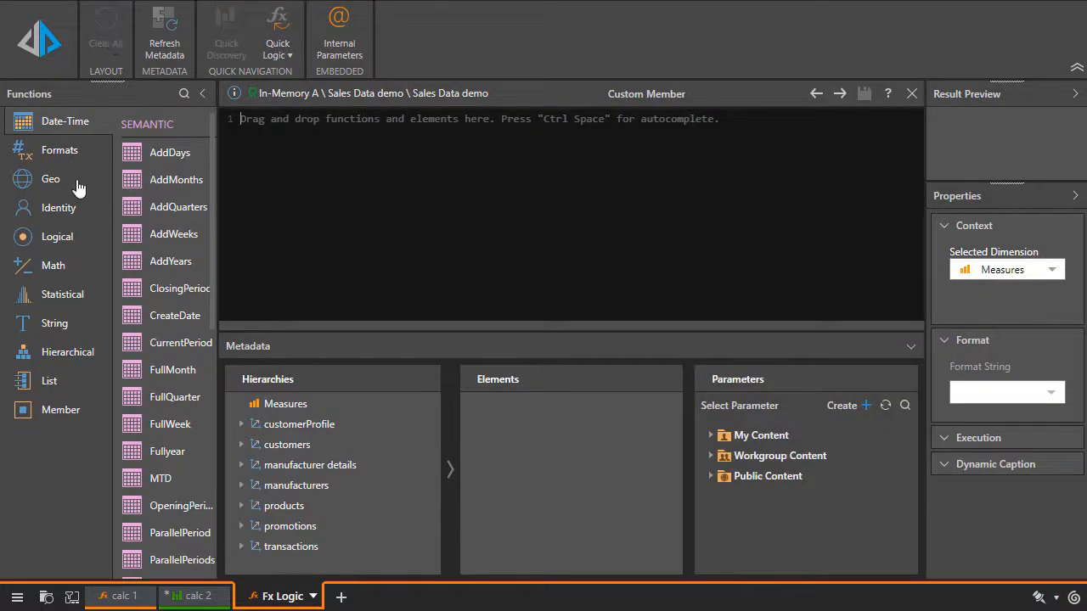
Step: Examine the script functions available in each category, from Formats through Member, with the function list widened
left_click(58, 160)
left_click(51, 180)
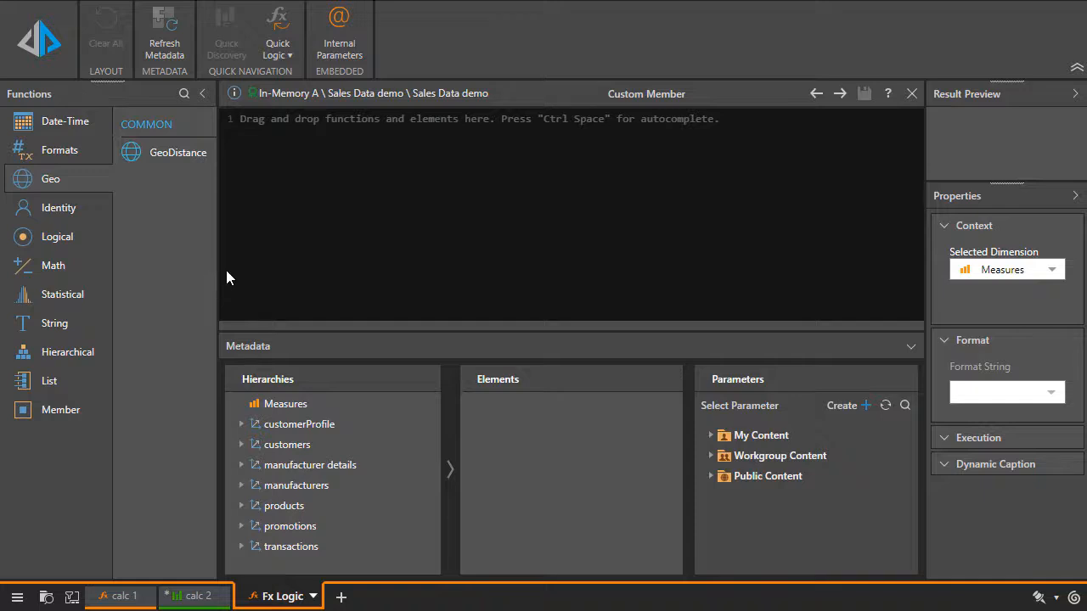
left_click_drag(219, 278, 298, 272)
left_click(53, 236)
left_click(58, 267)
left_click(58, 294)
left_click(56, 324)
left_click(58, 353)
left_click(56, 382)
left_click(61, 411)
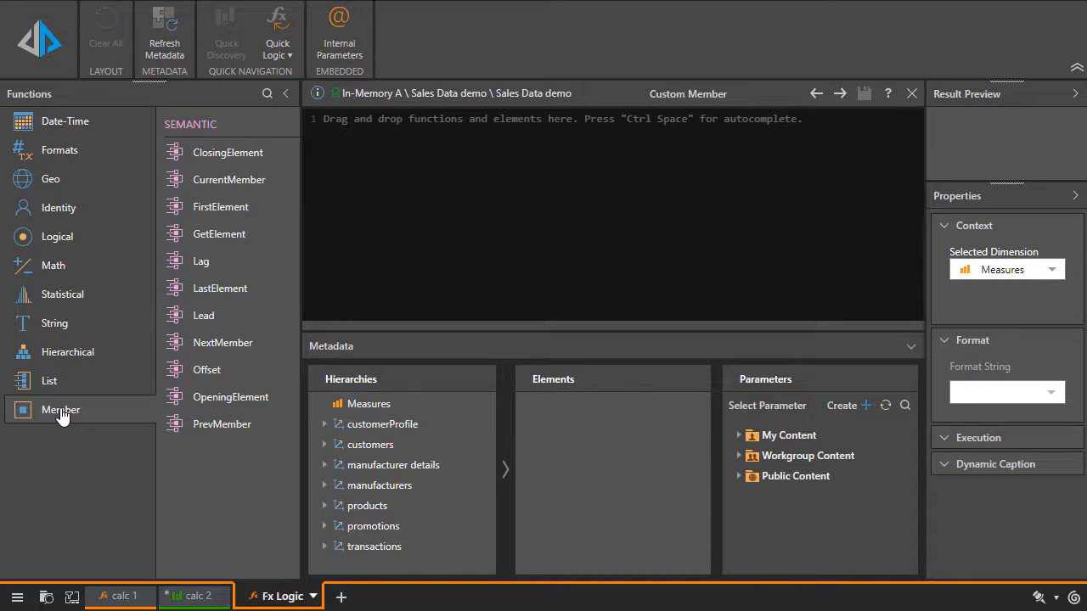
Step: Add the aggregate function template to the script using autocomplete on "agg"
left_click(361, 183)
type("agg")
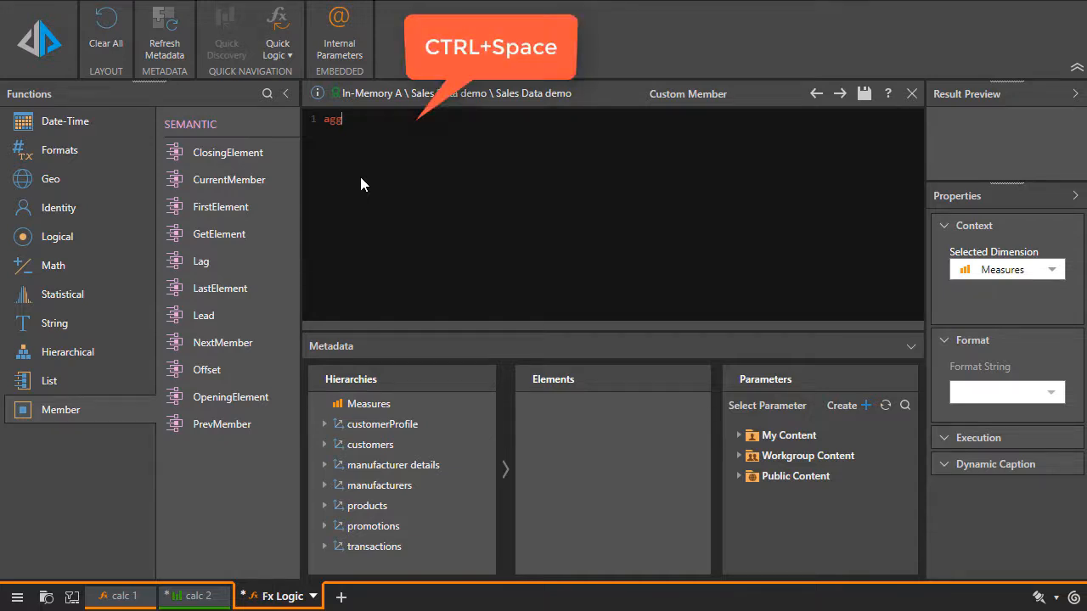
key("ctrl+space")
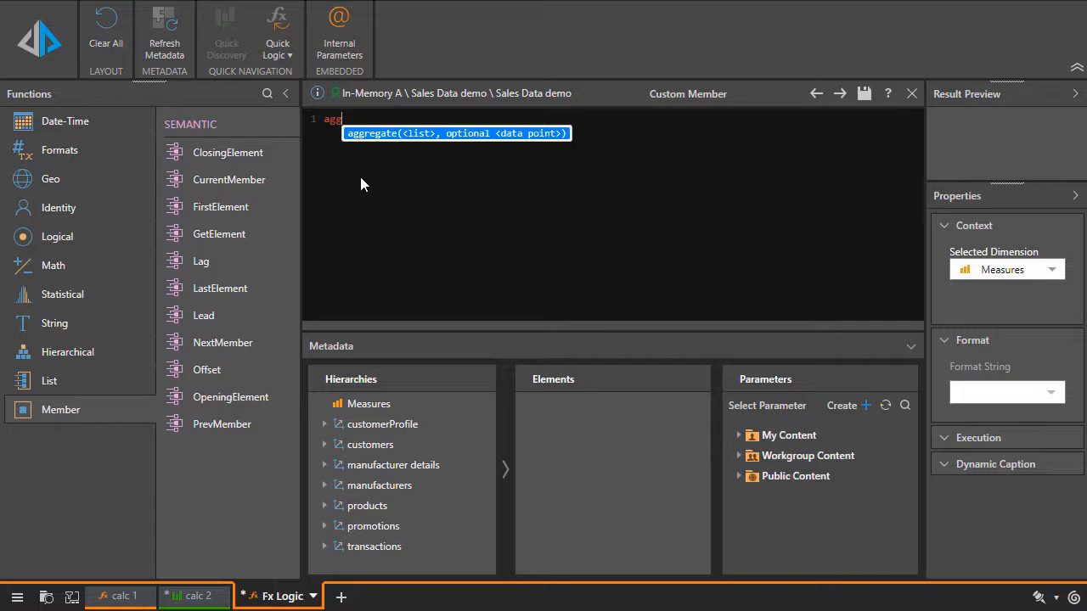
left_click(382, 135)
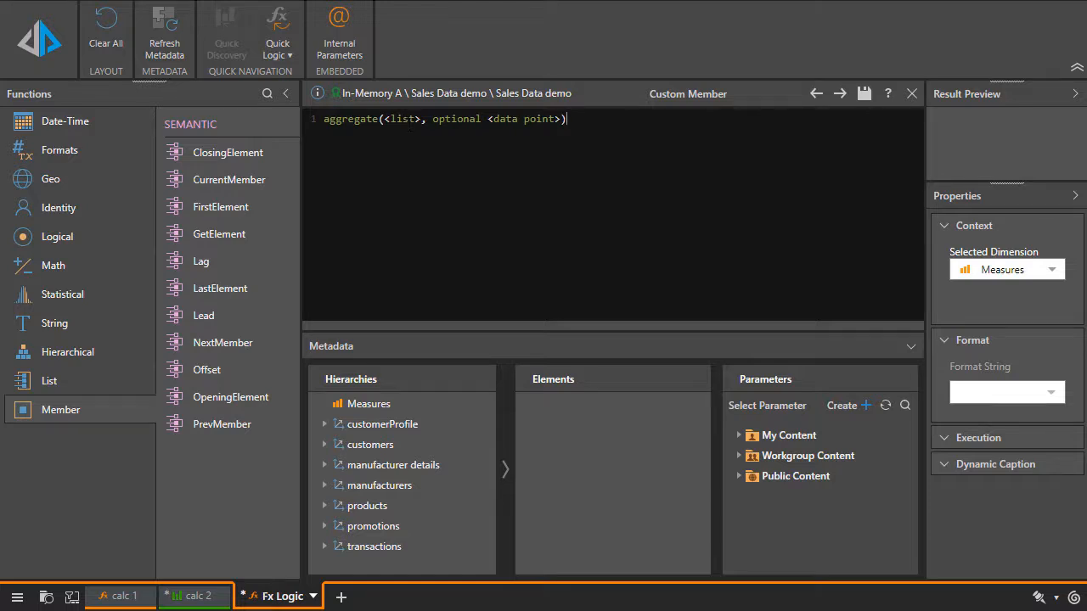
Step: Replace the aggregate function's list placeholder with the hierarchical Children function
left_click_drag(422, 120, 387, 120)
left_click(75, 358)
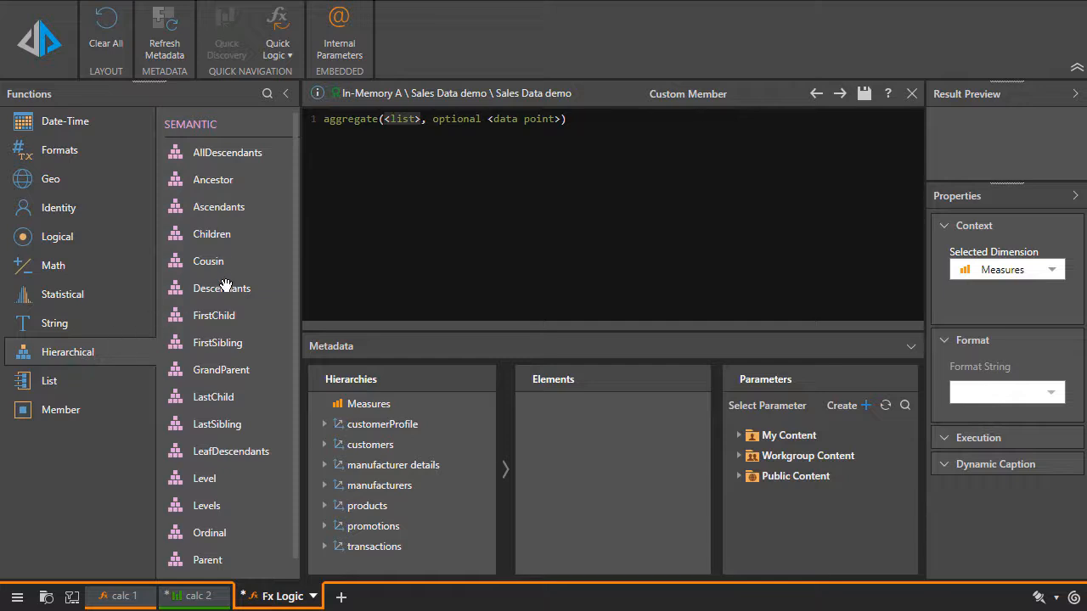
double_click(226, 236)
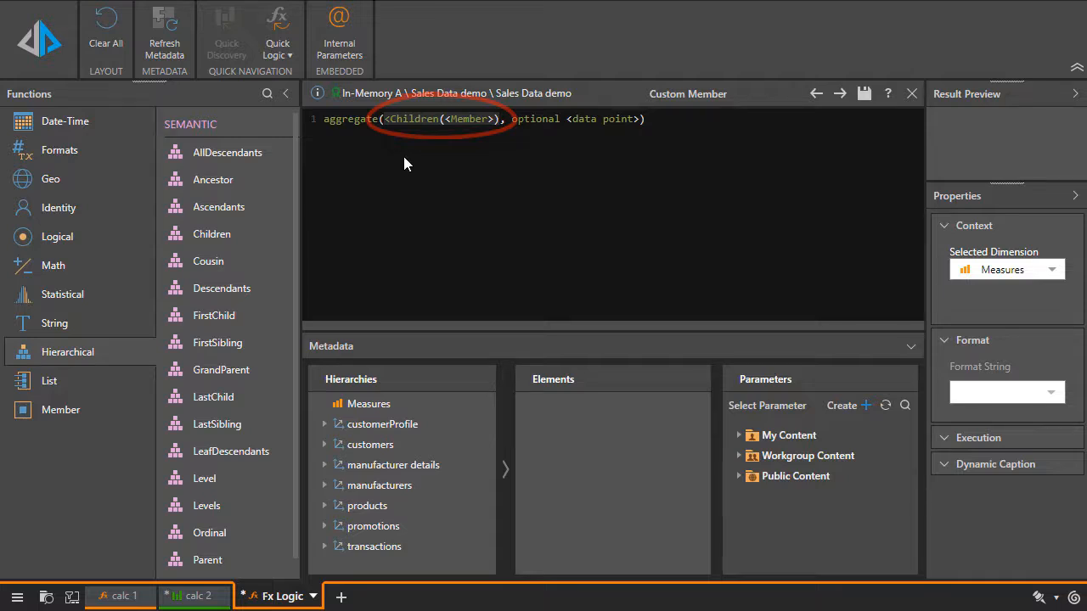
Step: Replace the Children function's Member placeholder with the Bikes element from the products Hierarchy
left_click_drag(498, 120, 445, 120)
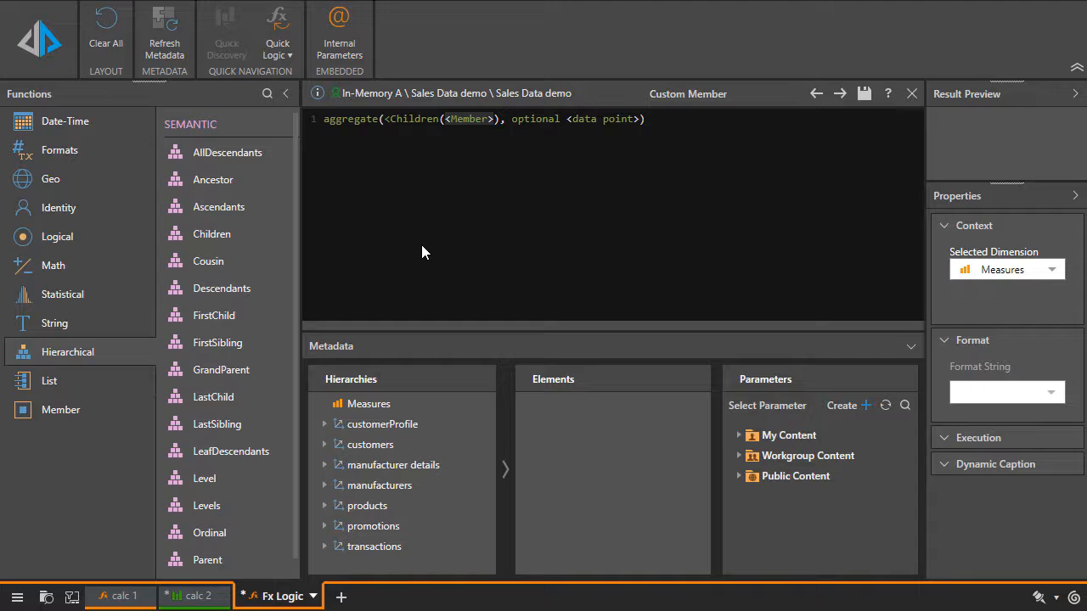
left_click(381, 507)
scroll(399, 430, "down", 1)
left_click(402, 439)
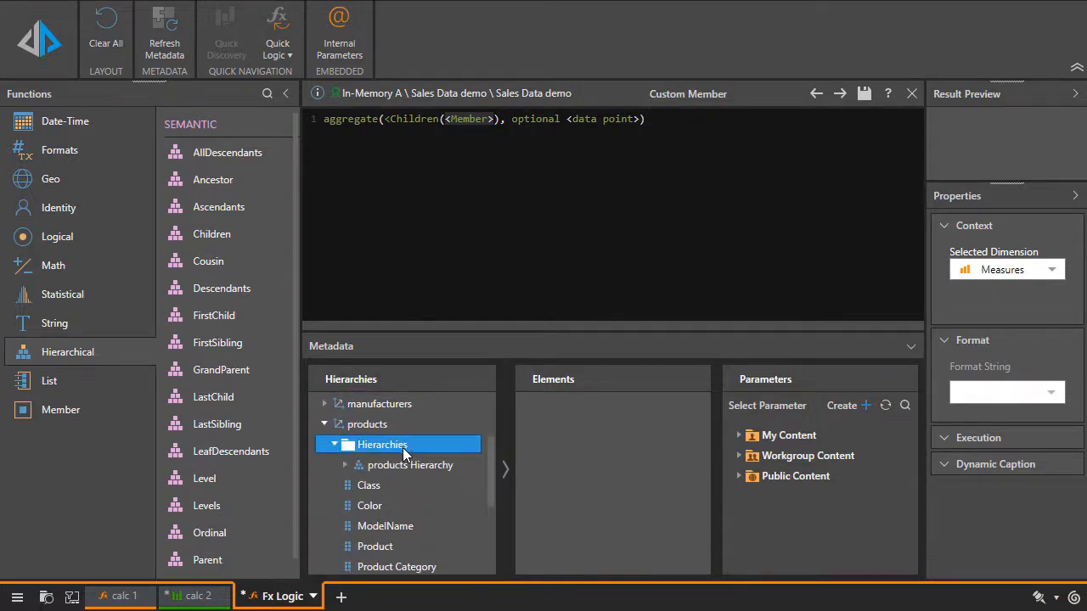
left_click(404, 465)
left_click(598, 476)
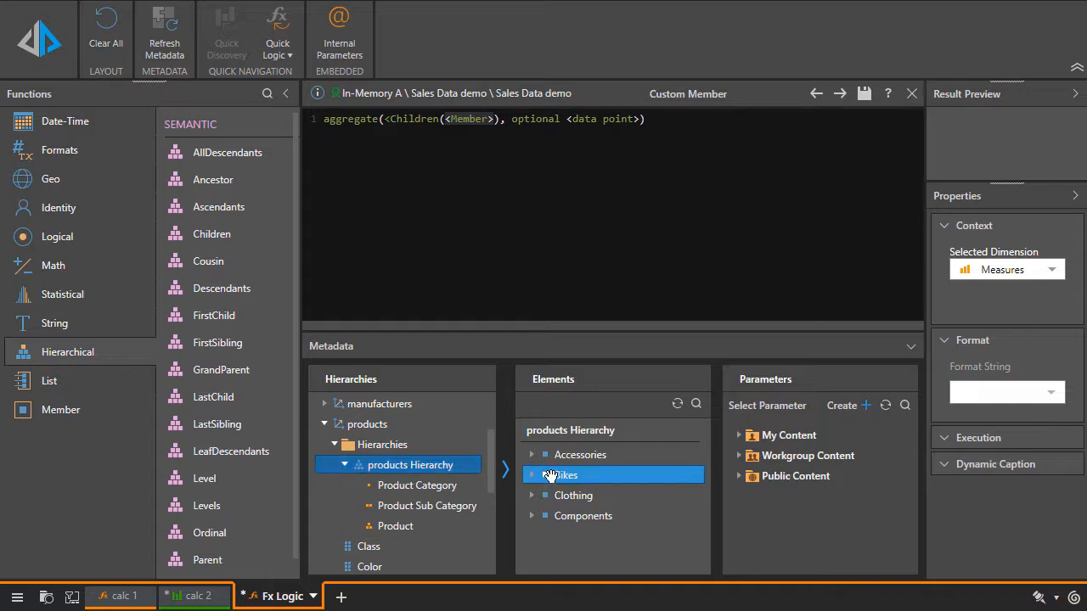
double_click(598, 476)
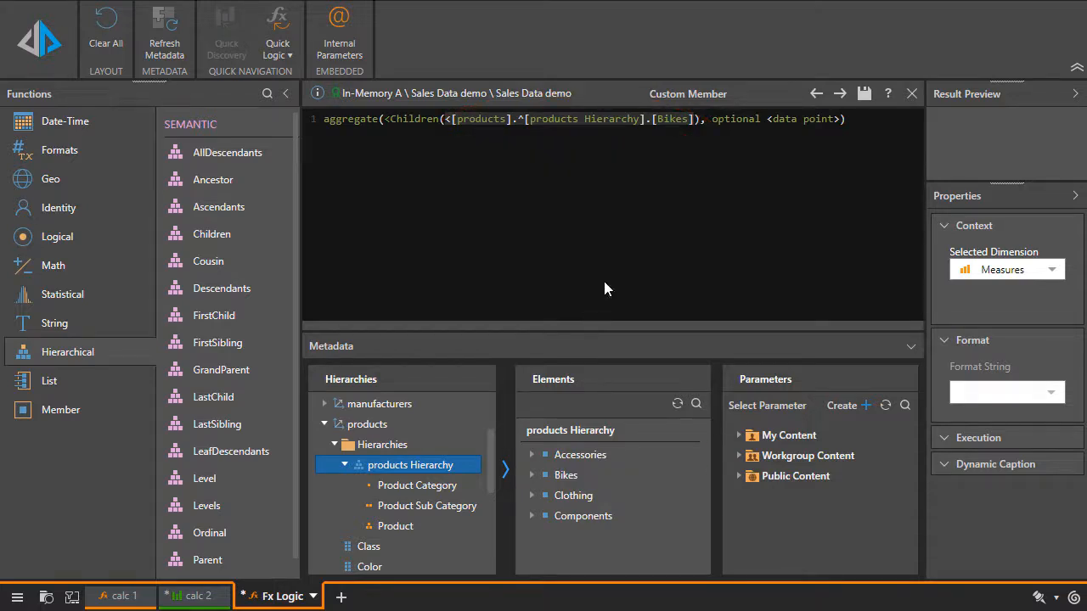
Step: Replace the aggregate function's optional data point placeholder with the Revenue measure from the transactions measures
left_click(727, 151)
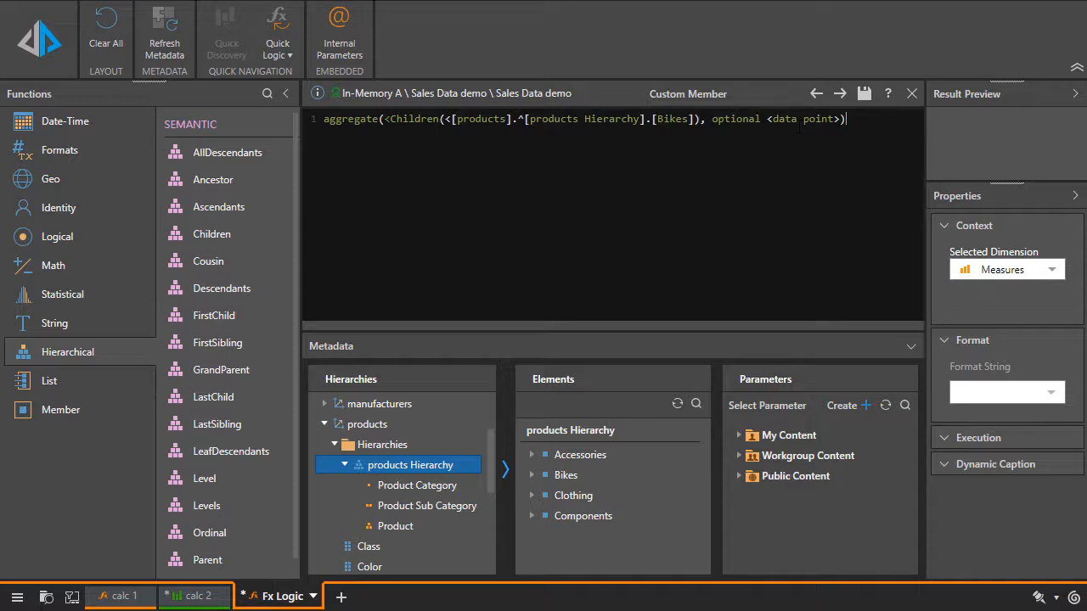
left_click_drag(840, 120, 713, 119)
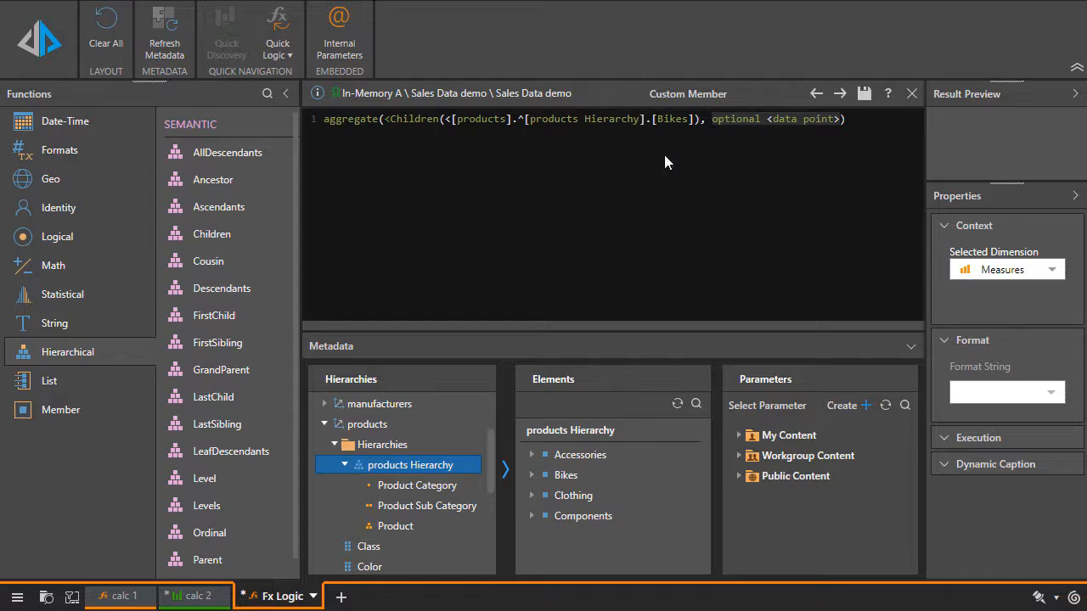
scroll(428, 436, "up", 2)
left_click(408, 405)
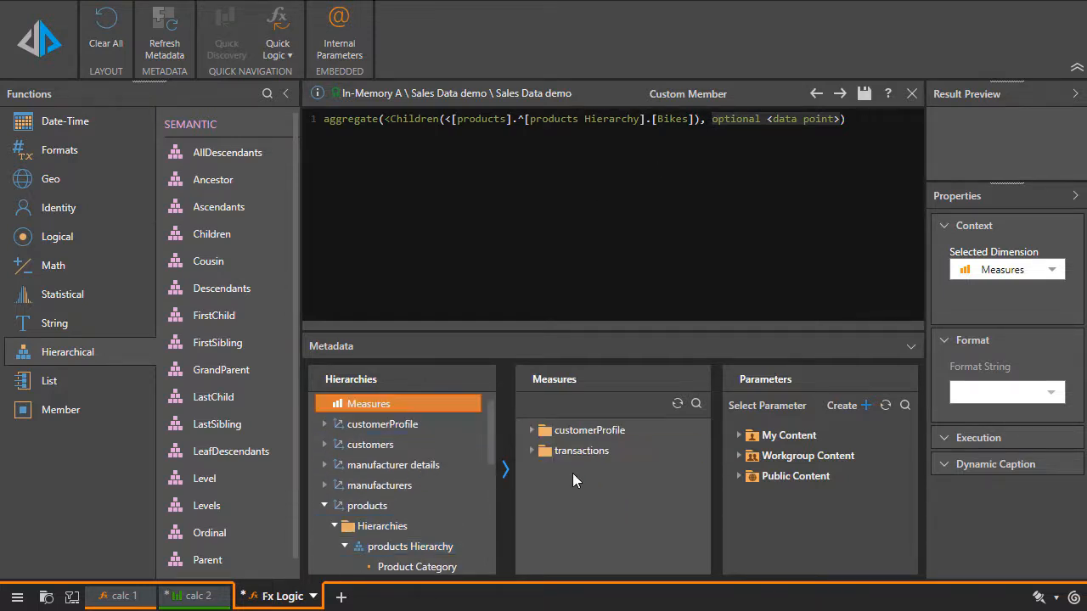
double_click(597, 451)
scroll(597, 476, "down", 2)
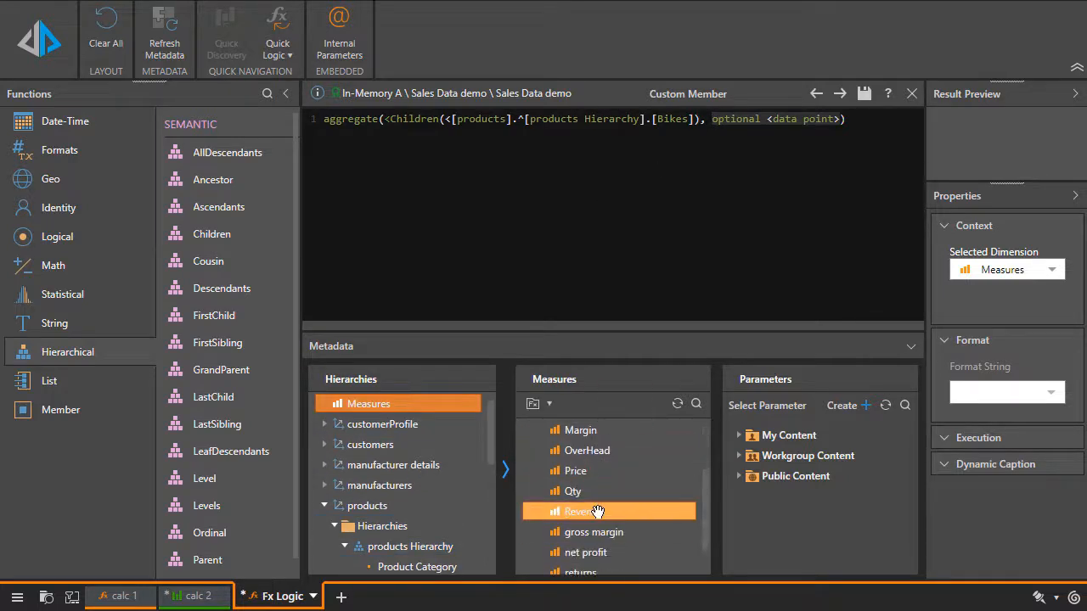
double_click(586, 511)
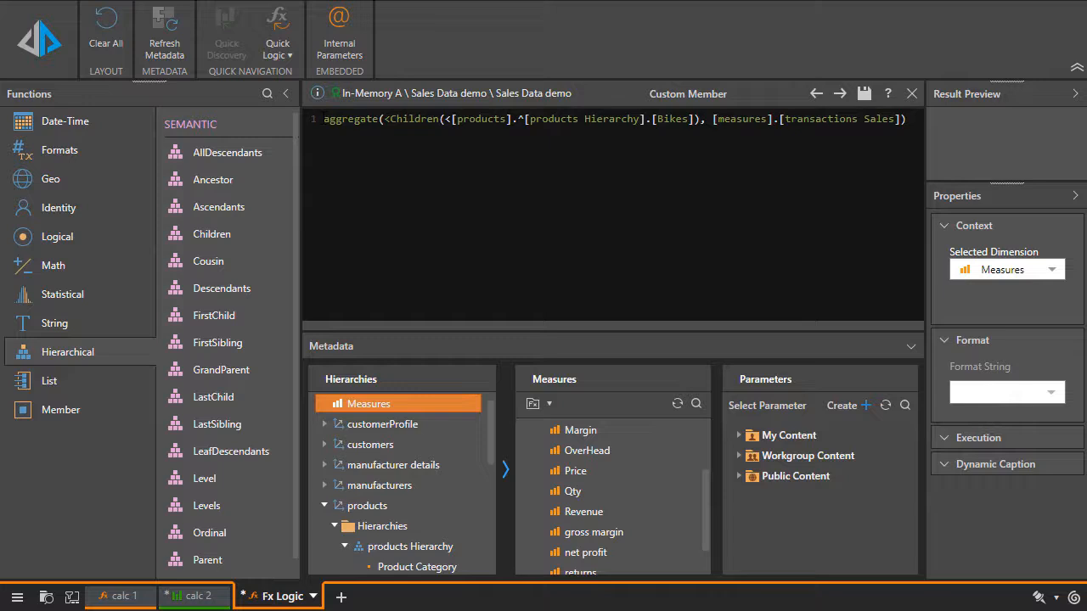
Step: Wrap the whole aggregate expression in the math function Absolute, moving it into the function's Numeric placeholder
left_click_drag(323, 119, 926, 118)
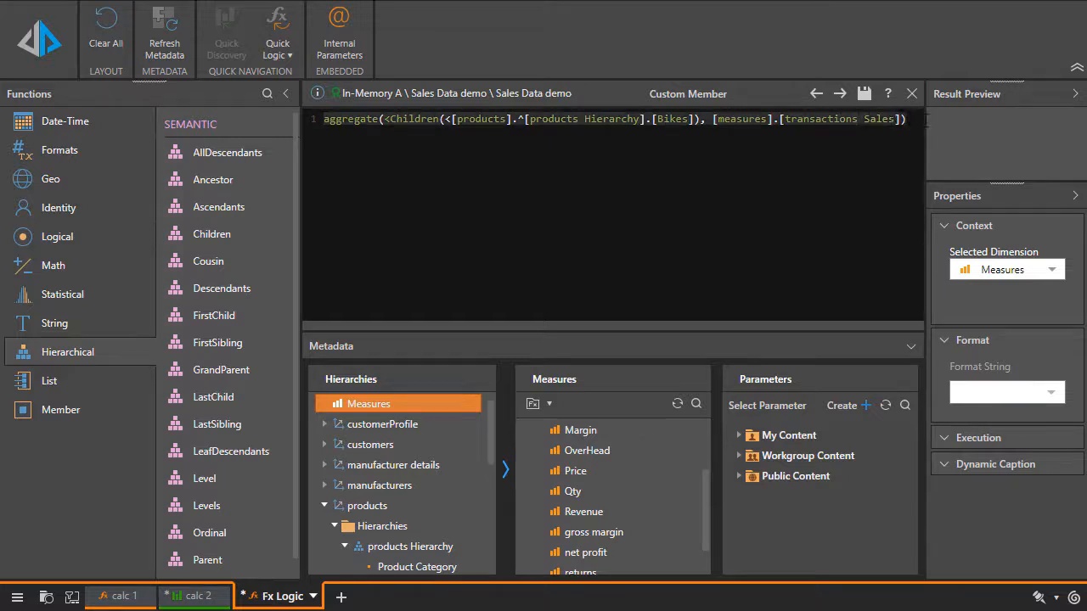
right_click(450, 107)
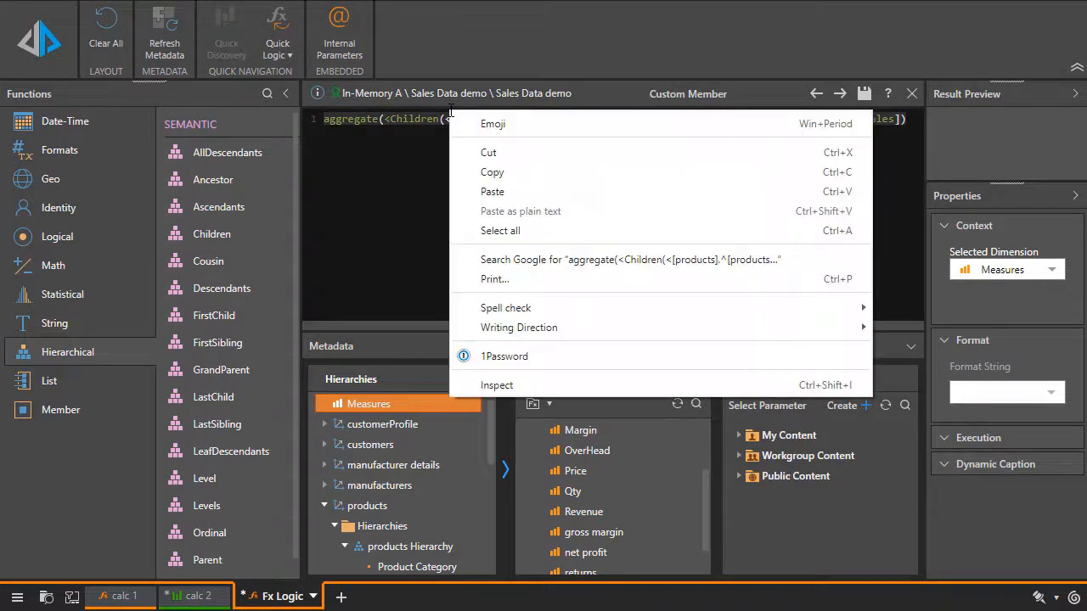
left_click(486, 152)
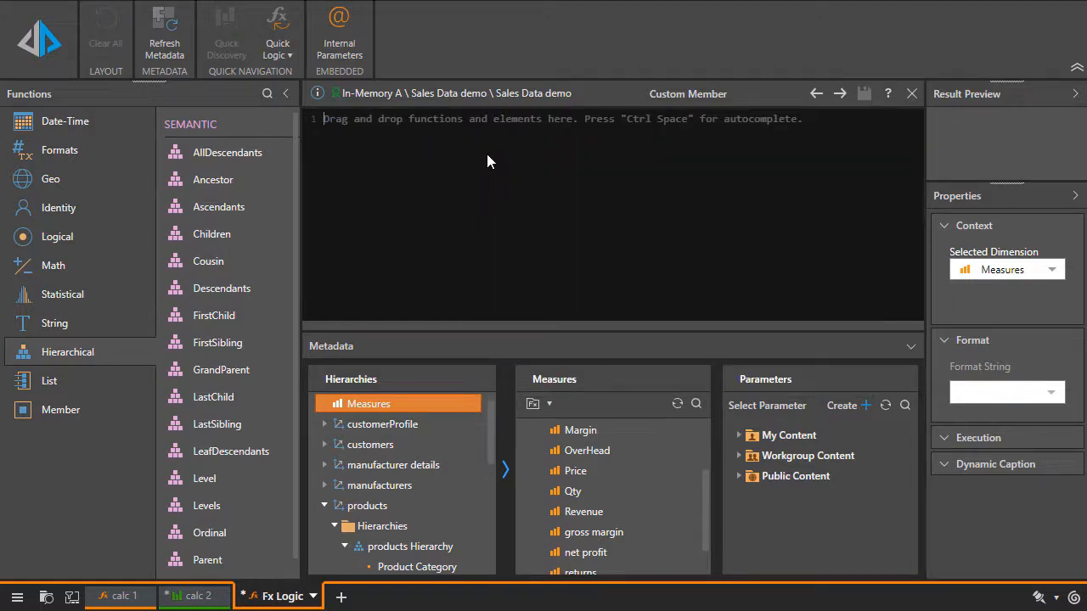
left_click(53, 266)
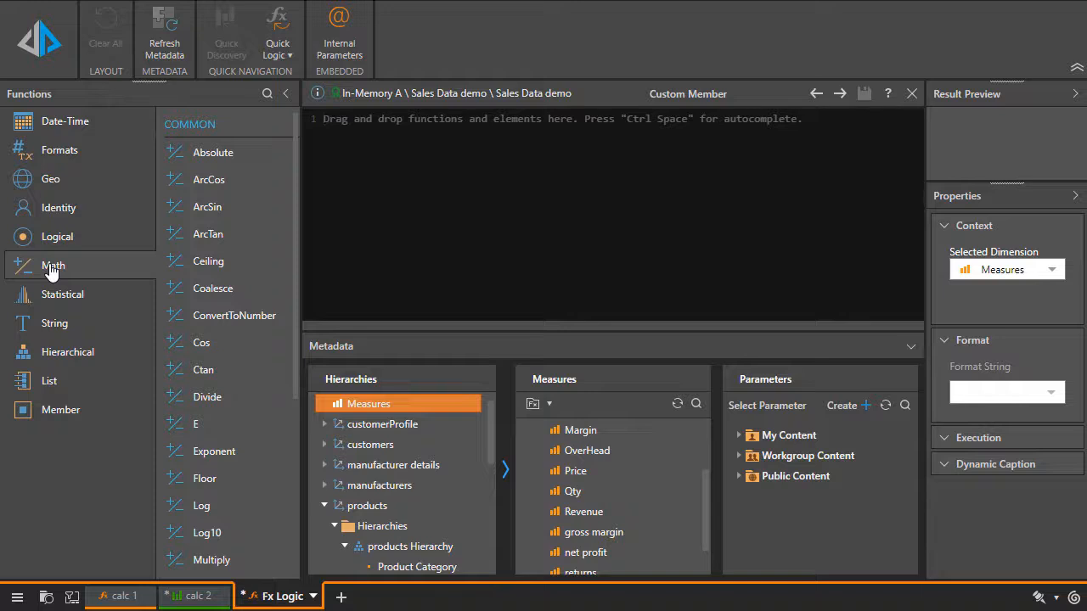
mouse_move(218, 153)
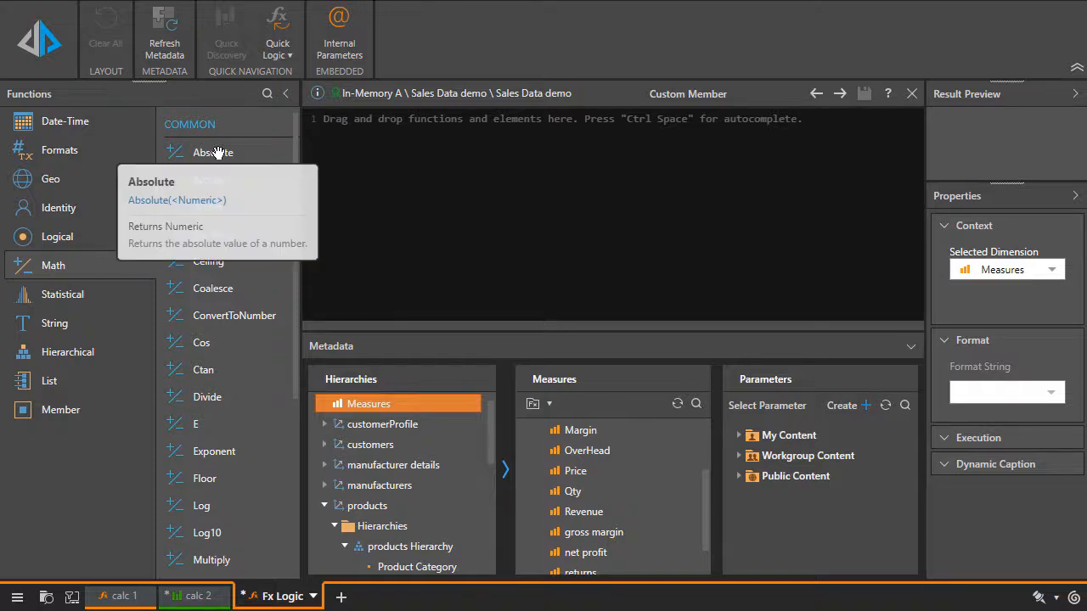
left_click_drag(219, 153, 378, 118)
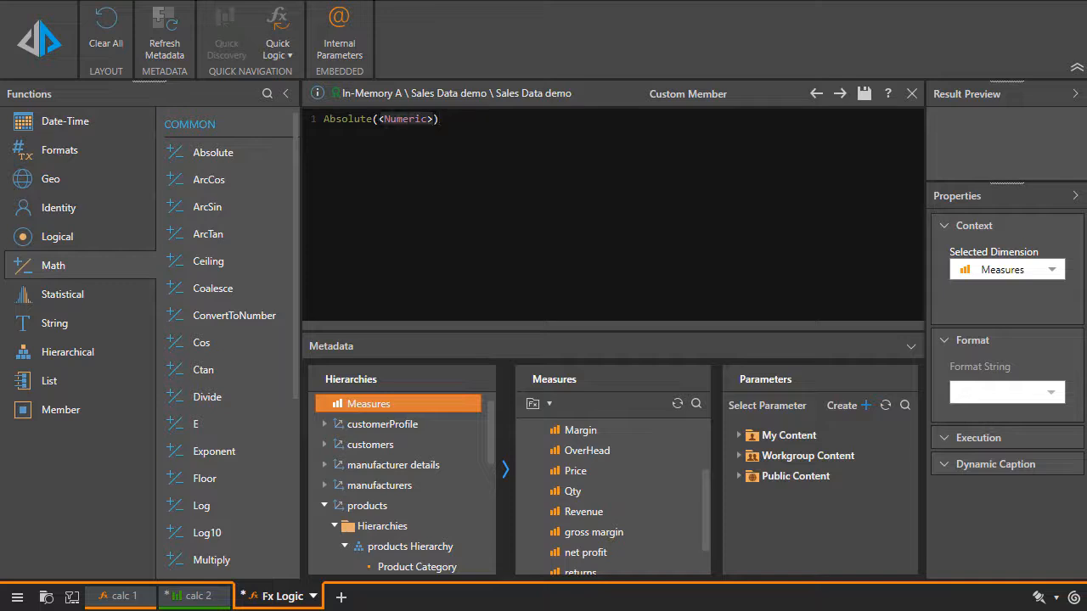
right_click(387, 120)
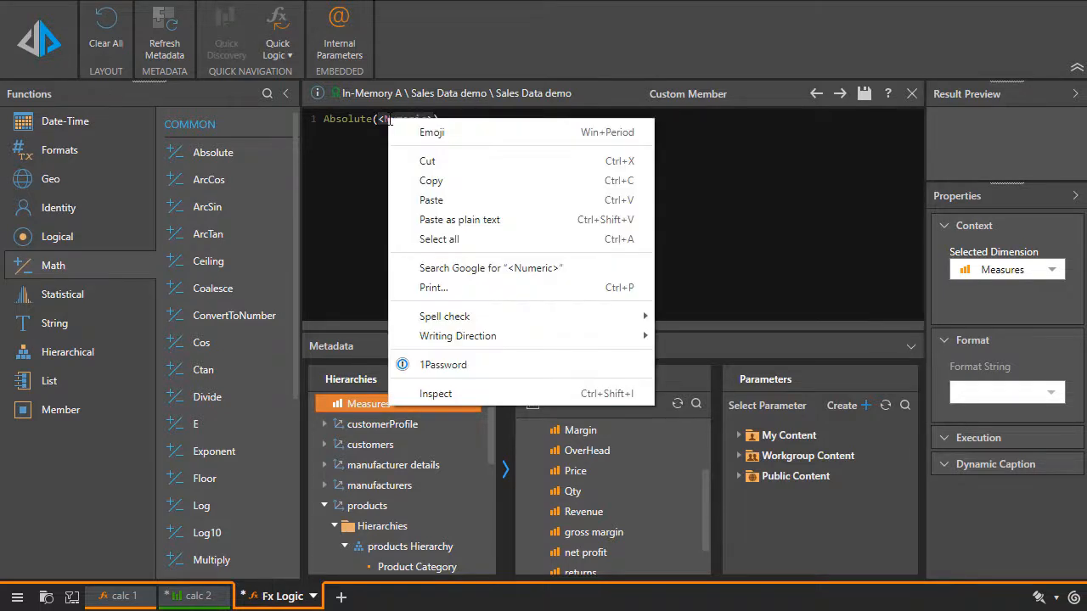
left_click(453, 200)
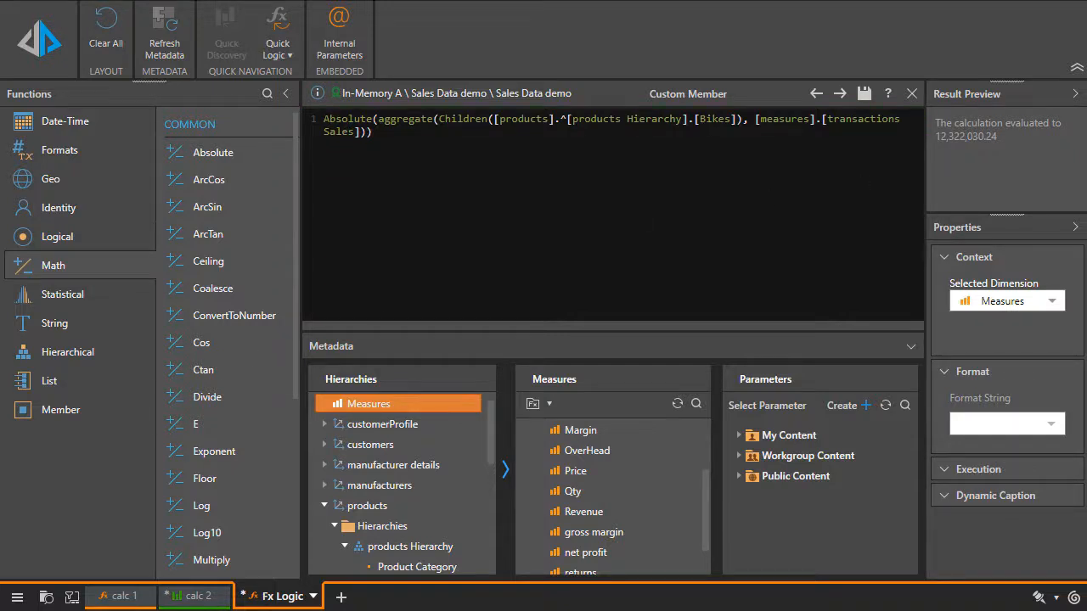
Step: Save the formula as "children of bikes" in the Analysts Content folder of Workgroup Content
left_click(863, 95)
left_click(276, 472)
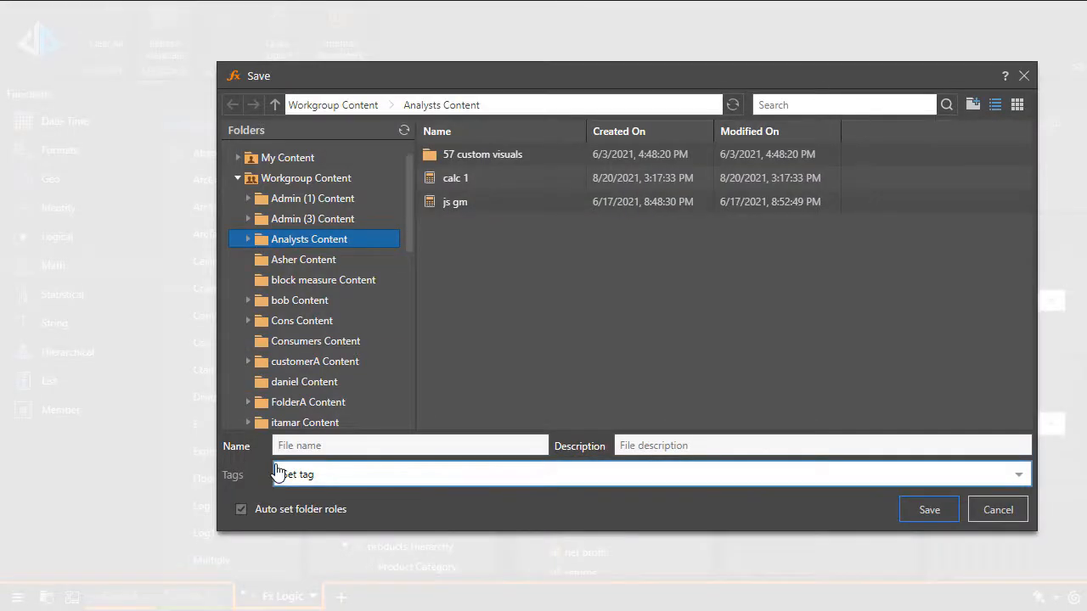
type("children of bikes")
key("Return")
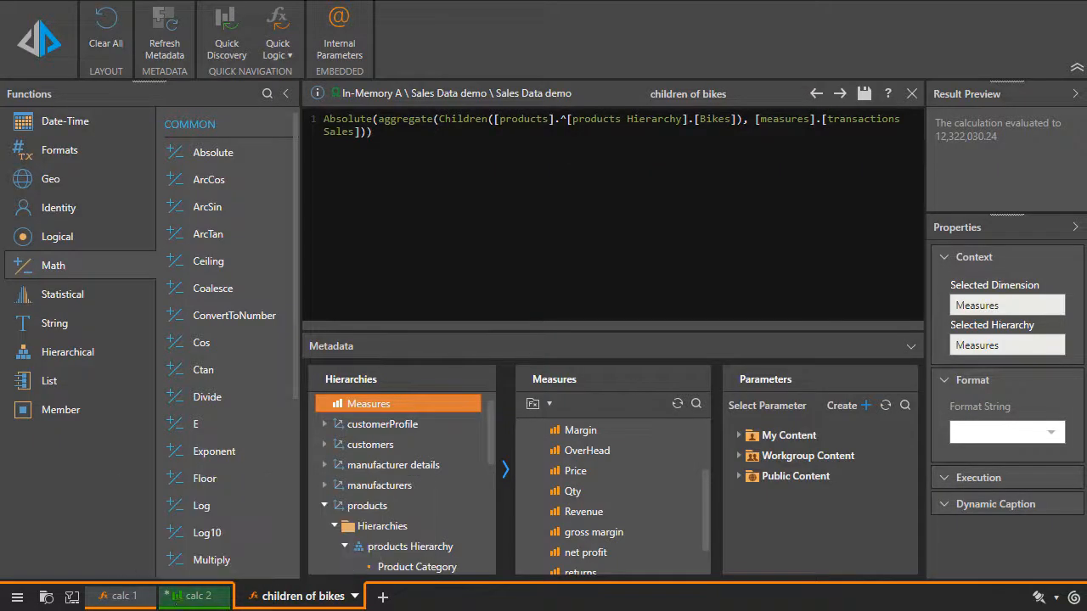